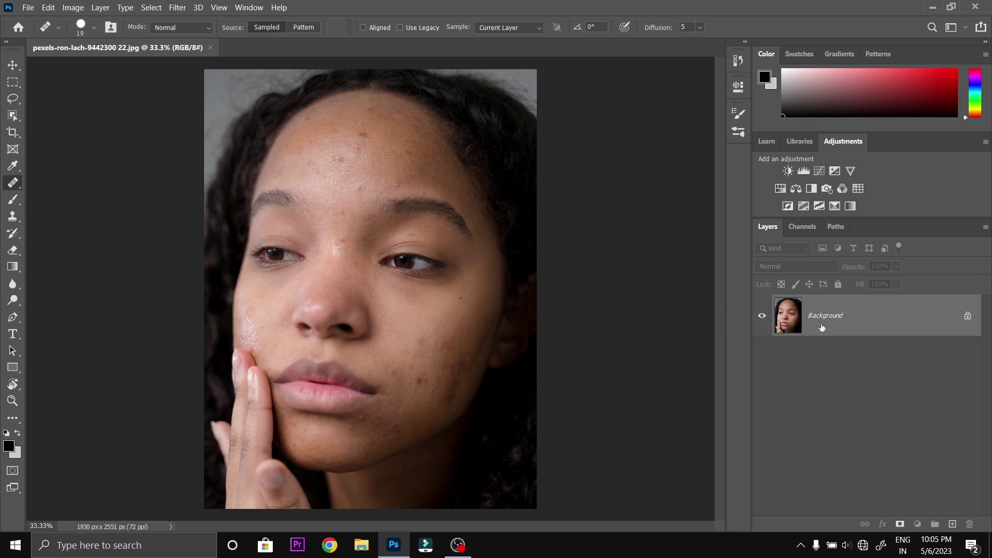
Duplicate the portrait's Background layer into Layer 1 with Ctrl+J.
{"action": "key", "text": "ctrl+j"}
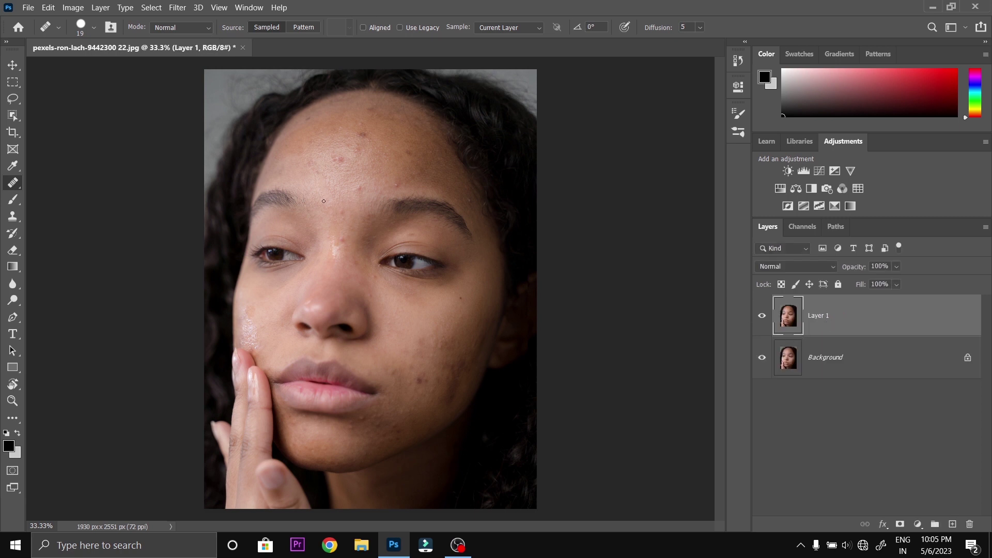
Zoom in on the eyebrows and forehead and switch to the Healing Brush Tool.
{"action": "left_click_drag", "start_coordinate": [324, 201], "coordinate": [389, 180]}
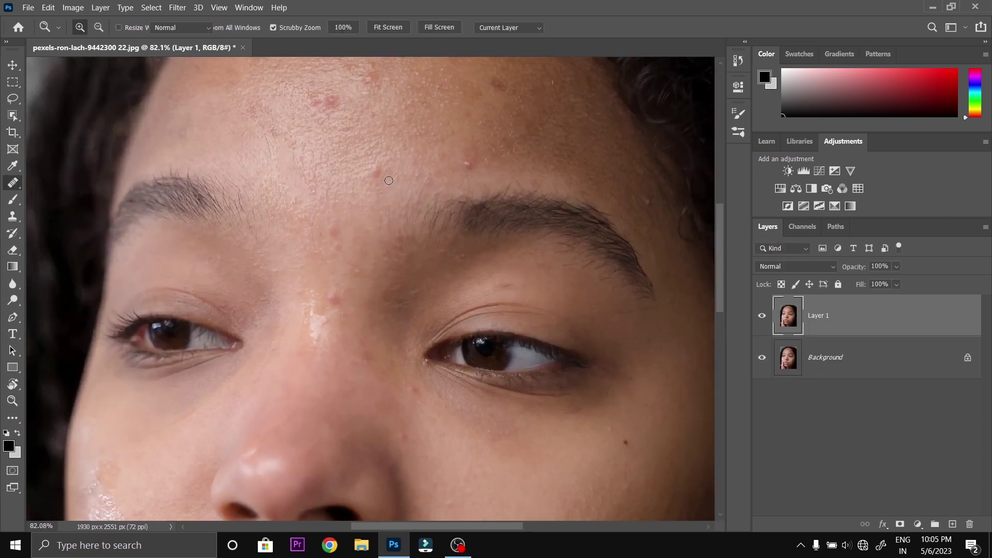
{"action": "scroll", "coordinate": [375, 185], "scroll_direction": "up", "scroll_amount": 5}
{"action": "scroll", "coordinate": [367, 186], "scroll_direction": "down", "scroll_amount": 4}
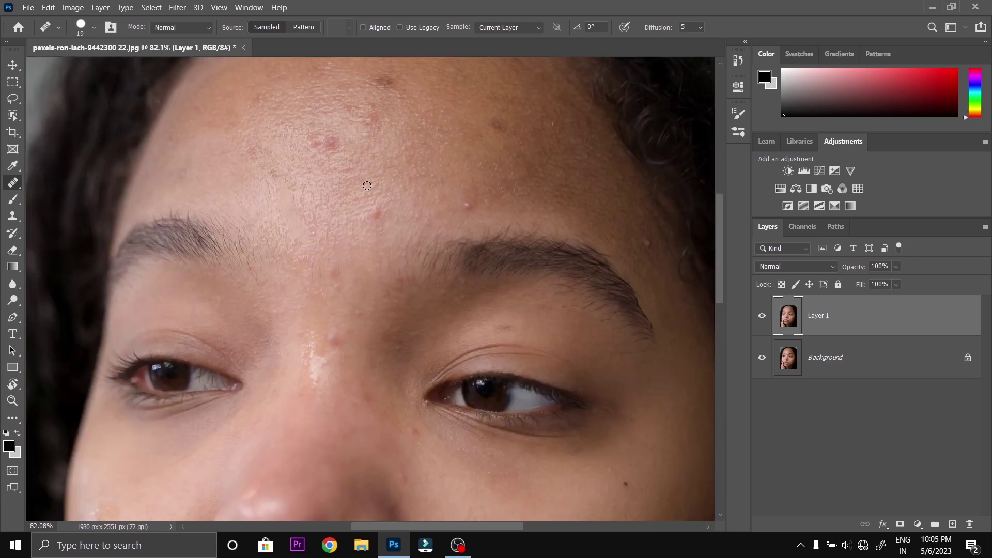
{"action": "right_click", "coordinate": [17, 184]}
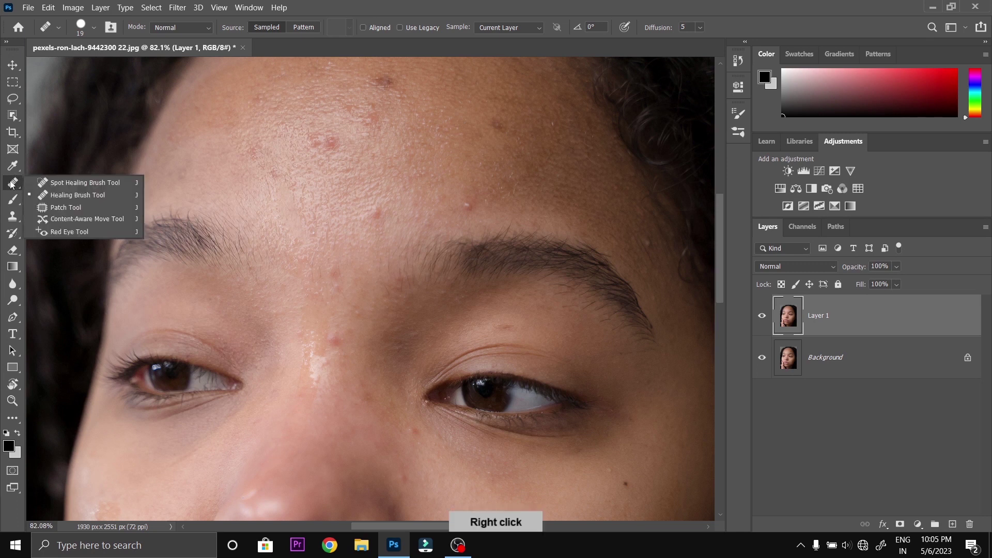
{"action": "left_click", "coordinate": [87, 195]}
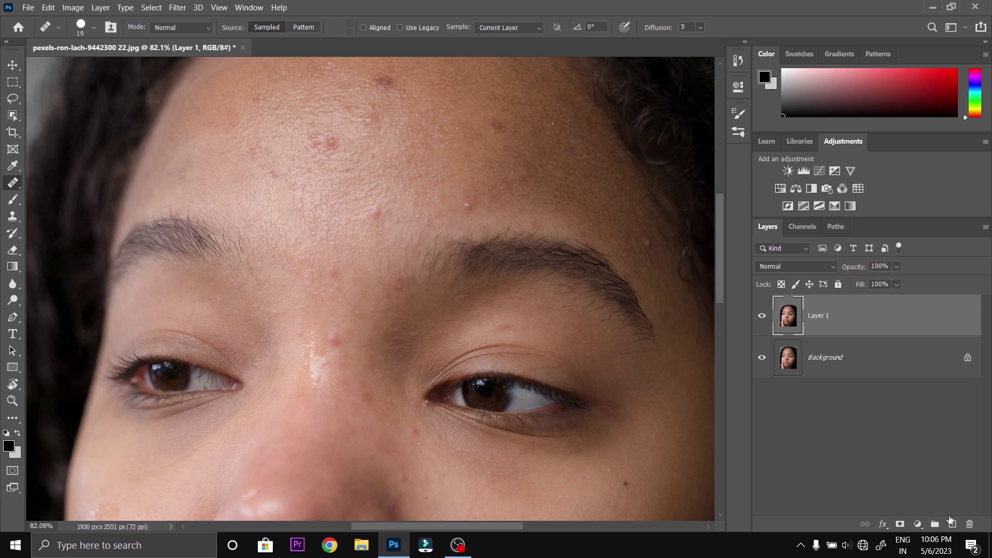
Add an empty Layer 2 and set the healing Sample option to Current & Below.
{"action": "left_click", "coordinate": [952, 523]}
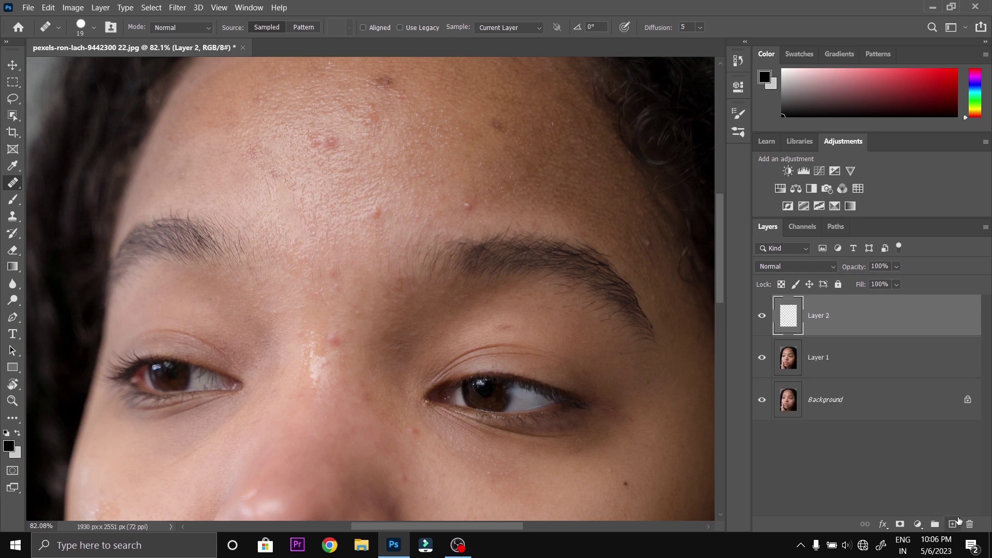
{"action": "left_click", "coordinate": [520, 30]}
{"action": "left_click", "coordinate": [518, 48]}
Enlarge the brush and heal the red blemishes and dark spot on the forehead.
{"action": "left_click_drag", "start_coordinate": [469, 207], "coordinate": [466, 205]}
{"action": "right_click", "coordinate": [365, 191], "text": "alt"}
{"action": "left_click", "coordinate": [377, 184], "text": "alt"}
{"action": "left_click", "coordinate": [377, 213]}
{"action": "left_click", "coordinate": [332, 142]}
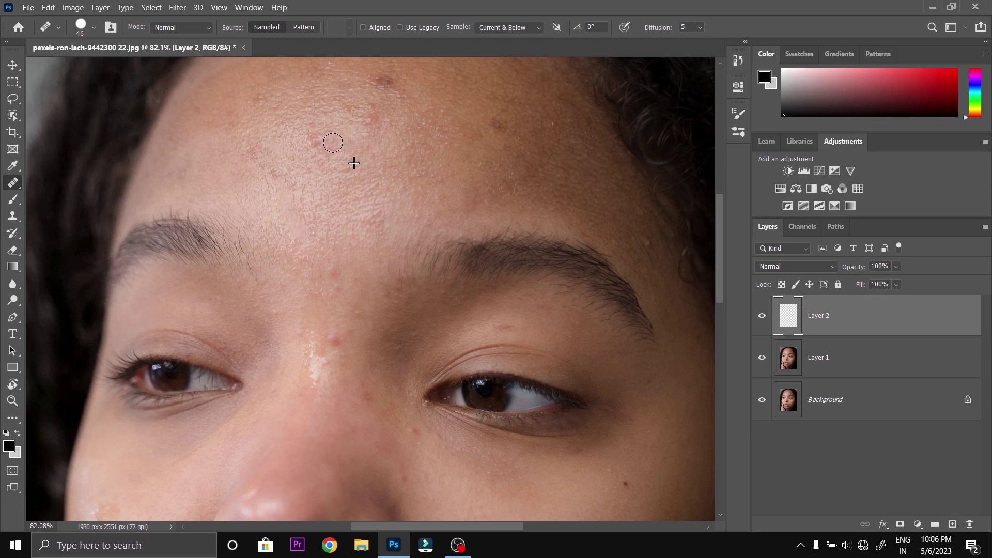
{"action": "left_click", "coordinate": [374, 144], "text": "alt"}
{"action": "left_click", "coordinate": [385, 82]}
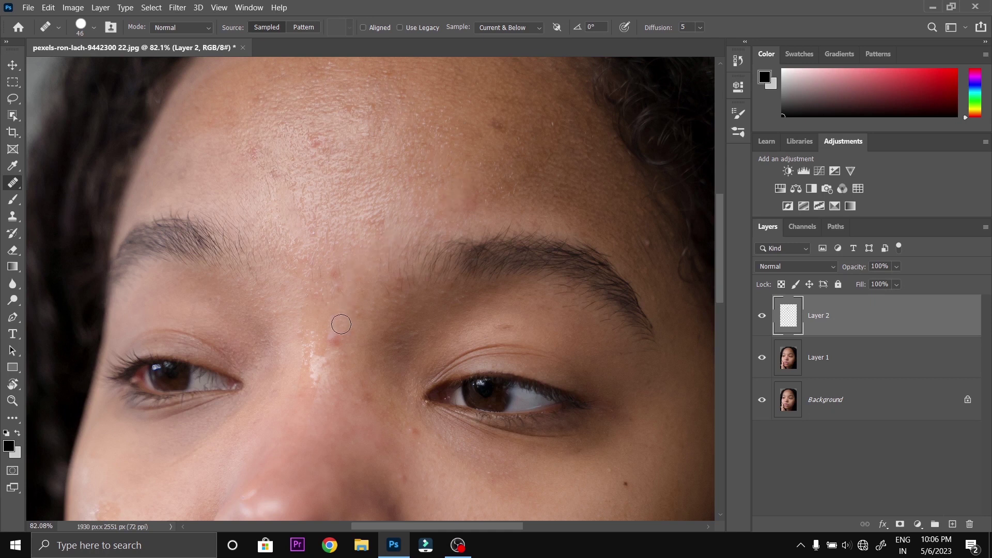
{"action": "key", "text": "z"}
{"action": "scroll", "coordinate": [381, 151], "scroll_direction": "up", "scroll_amount": 5}
Heal a spot on the forehead, then make the healing brush smaller.
{"action": "left_click", "coordinate": [381, 151]}
{"action": "key", "text": "j"}
{"action": "scroll", "coordinate": [362, 207], "scroll_direction": "down", "scroll_amount": 2}
{"action": "left_click", "coordinate": [338, 264]}
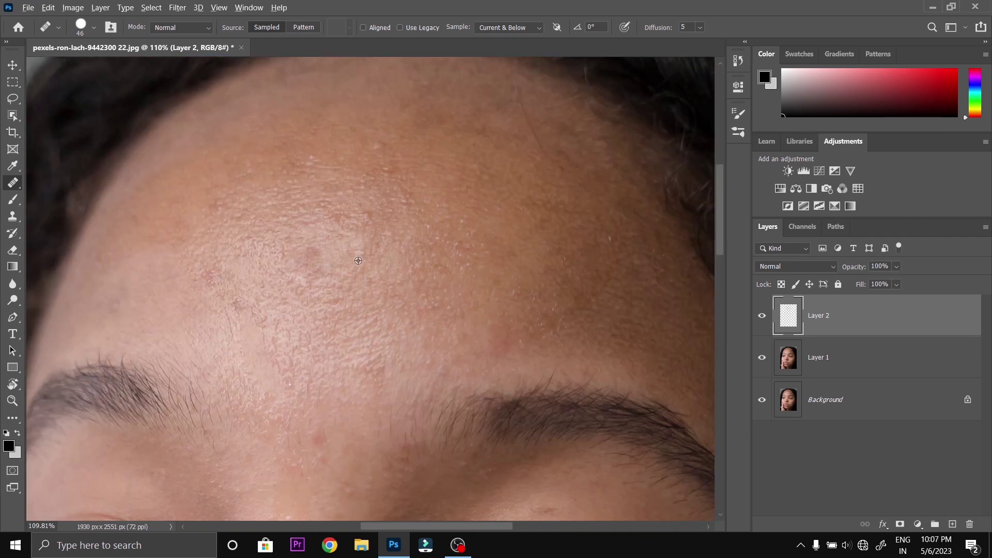
{"action": "scroll", "coordinate": [316, 287], "scroll_direction": "down", "scroll_amount": 5}
{"action": "scroll", "coordinate": [317, 287], "scroll_direction": "down", "scroll_amount": 3}
{"action": "key", "text": "bracketleft"}
{"action": "key", "text": "bracketleft"}
{"action": "right_click", "coordinate": [374, 409]}
{"action": "key", "text": "Return"}
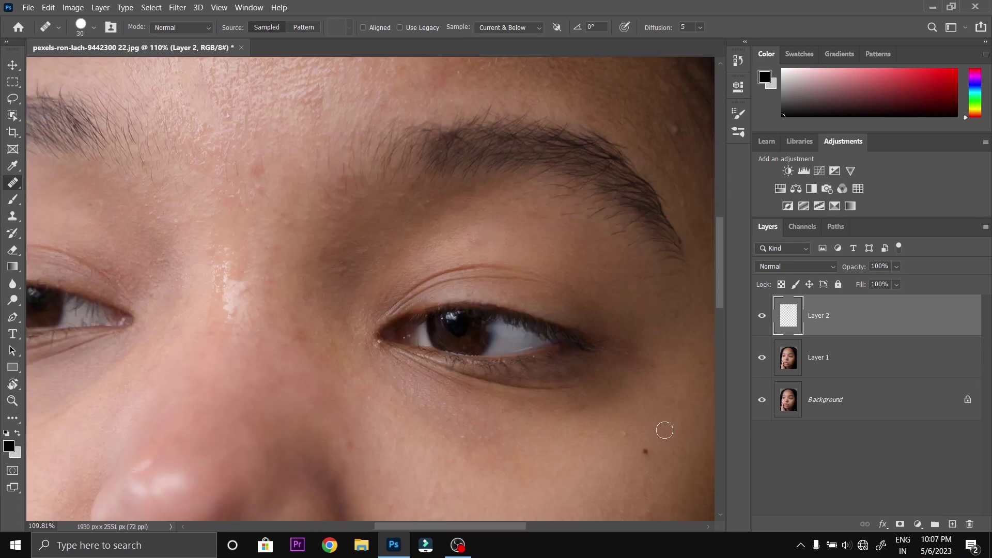
{"action": "scroll", "coordinate": [482, 239], "scroll_direction": "down", "scroll_amount": 8}
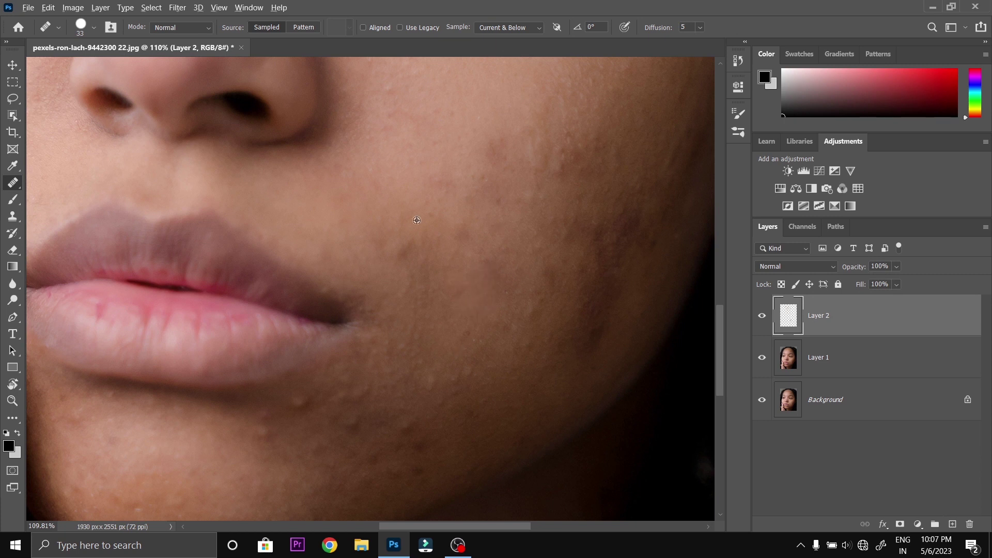
Heal a spot on the right cheek.
{"action": "scroll", "coordinate": [469, 265], "scroll_direction": "right", "scroll_amount": 2}
{"action": "scroll", "coordinate": [532, 255], "scroll_direction": "up", "scroll_amount": 2}
{"action": "scroll", "coordinate": [542, 254], "scroll_direction": "up", "scroll_amount": 2}
{"action": "key", "text": "bracketright"}
{"action": "left_click", "coordinate": [419, 388]}
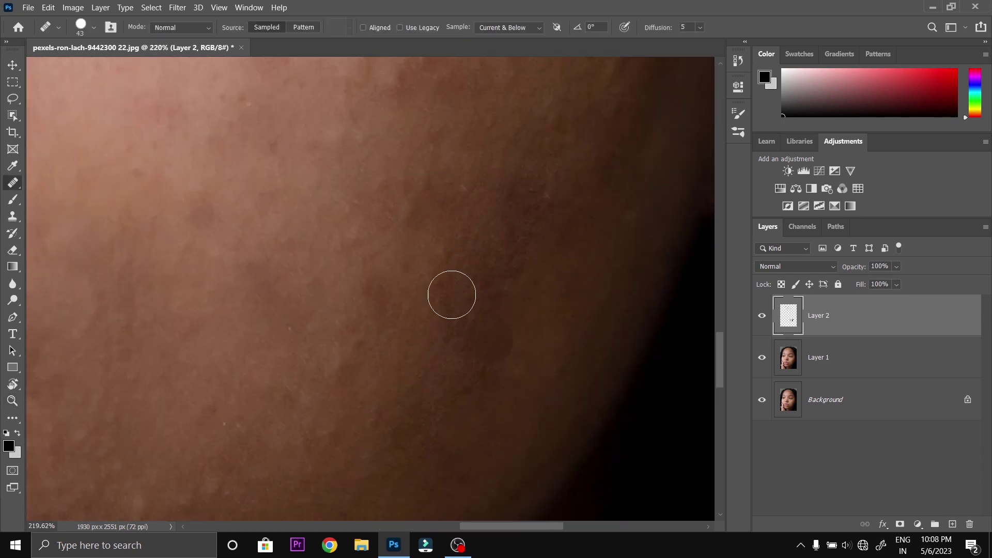
{"action": "scroll", "coordinate": [452, 292], "scroll_direction": "down", "scroll_amount": 2}
{"action": "scroll", "coordinate": [487, 285], "scroll_direction": "up", "scroll_amount": 2}
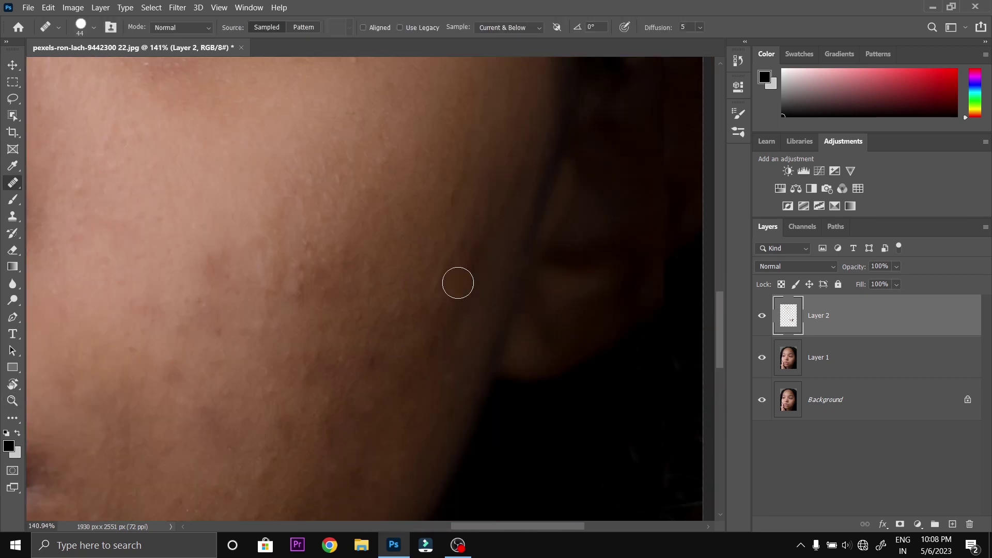
Reduce the brush size and zoom in around the lips, chin and cheek bumps.
{"action": "right_click", "coordinate": [490, 328]}
{"action": "scroll", "coordinate": [430, 300], "scroll_direction": "down", "scroll_amount": 3}
{"action": "scroll", "coordinate": [363, 279], "scroll_direction": "up", "scroll_amount": 3}
{"action": "key", "text": "bracketleft"}
{"action": "key", "text": "bracketleft"}
{"action": "key", "text": "bracketleft"}
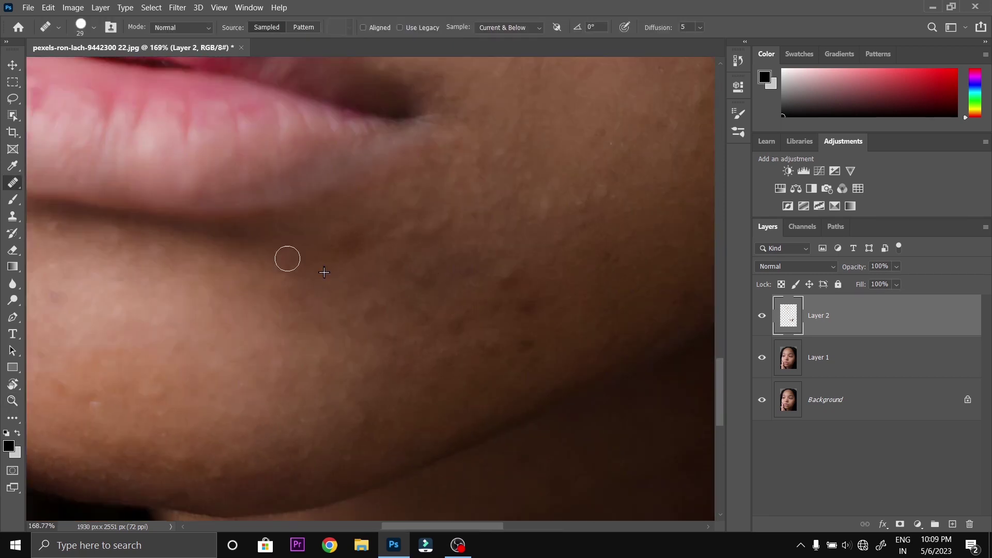
{"action": "scroll", "coordinate": [323, 273], "scroll_direction": "up", "scroll_amount": 1}
{"action": "key", "text": "z"}
{"action": "scroll", "coordinate": [458, 323], "scroll_direction": "down", "scroll_amount": 2}
{"action": "key", "text": "j"}
{"action": "scroll", "coordinate": [375, 268], "scroll_direction": "down", "scroll_amount": 2}
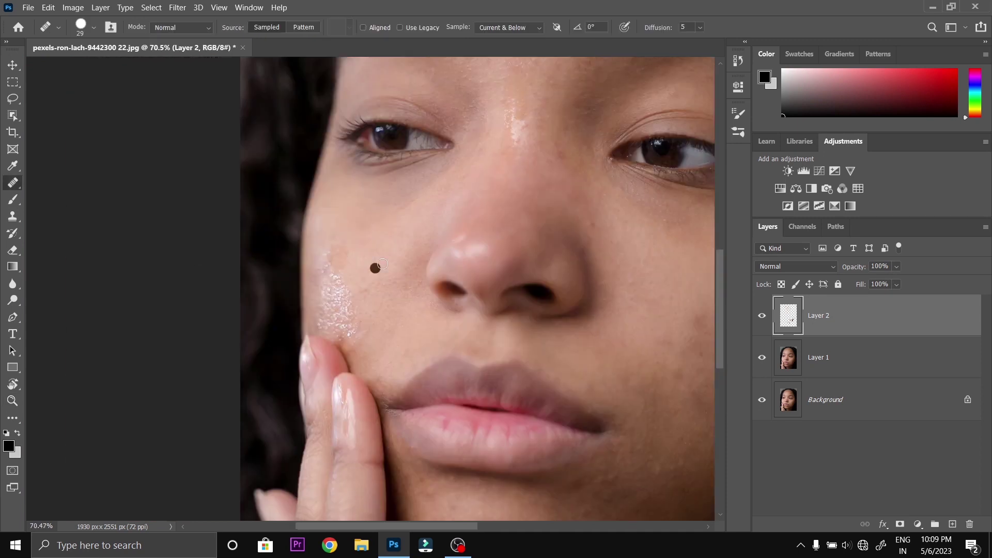
{"action": "scroll", "coordinate": [401, 330], "scroll_direction": "up", "scroll_amount": 3}
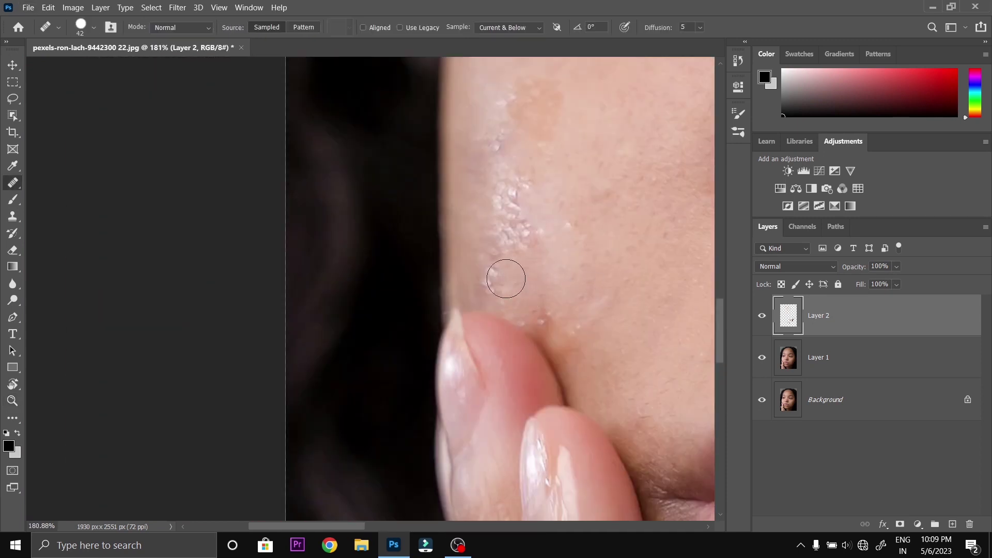
{"action": "key", "text": "z"}
{"action": "scroll", "coordinate": [517, 268], "scroll_direction": "up", "scroll_amount": 1}
{"action": "scroll", "coordinate": [587, 282], "scroll_direction": "up", "scroll_amount": 1}
{"action": "key", "text": "j"}
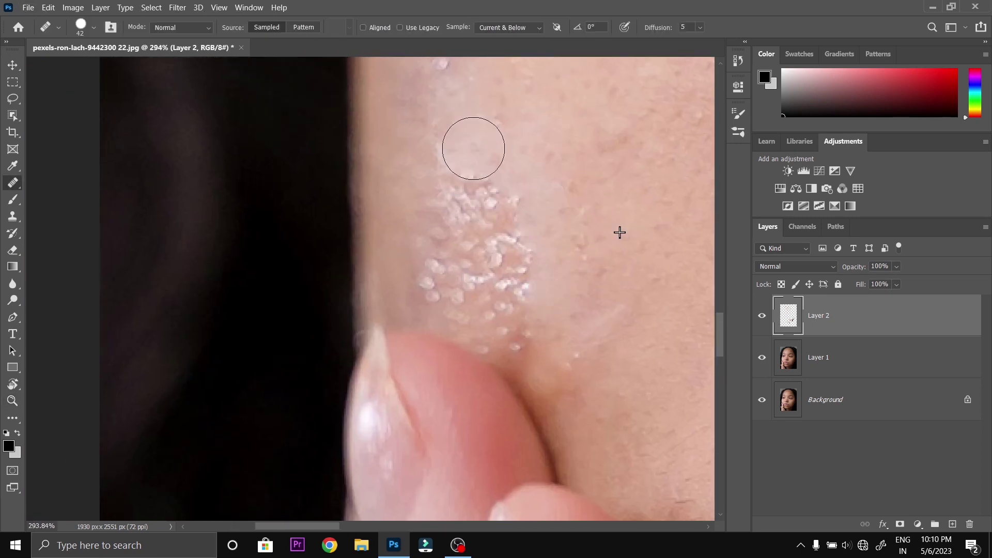
Heal the white bumps on the cheek.
{"action": "left_click_drag", "start_coordinate": [472, 146], "coordinate": [516, 330]}
{"action": "left_click_drag", "start_coordinate": [517, 227], "coordinate": [465, 279]}
{"action": "scroll", "coordinate": [621, 253], "scroll_direction": "down", "scroll_amount": 3}
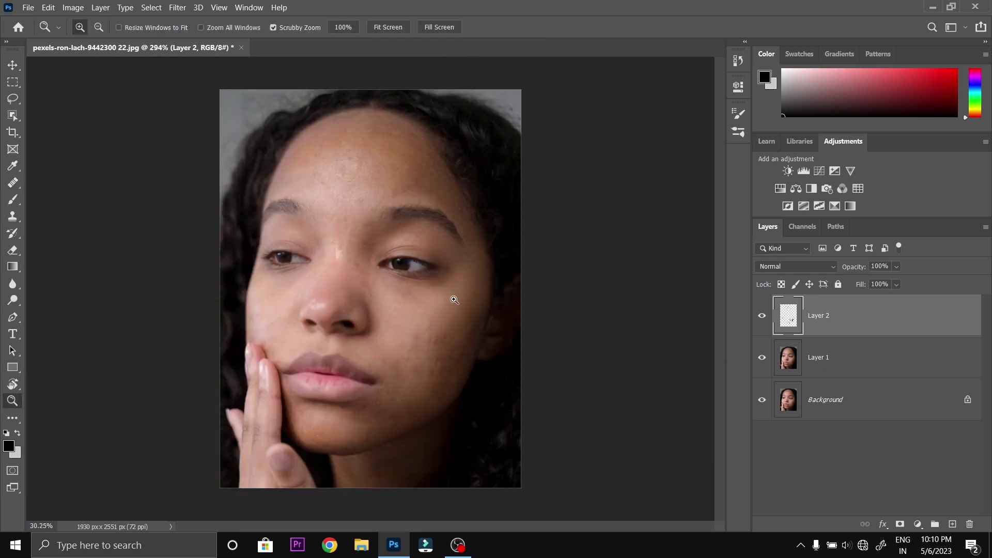
{"action": "scroll", "coordinate": [454, 279], "scroll_direction": "up", "scroll_amount": 2}
{"action": "scroll", "coordinate": [357, 279], "scroll_direction": "up", "scroll_amount": 2}
Heal the spot between the brows, then zoom out to view the whole face.
{"action": "left_click_drag", "start_coordinate": [354, 279], "coordinate": [305, 238]}
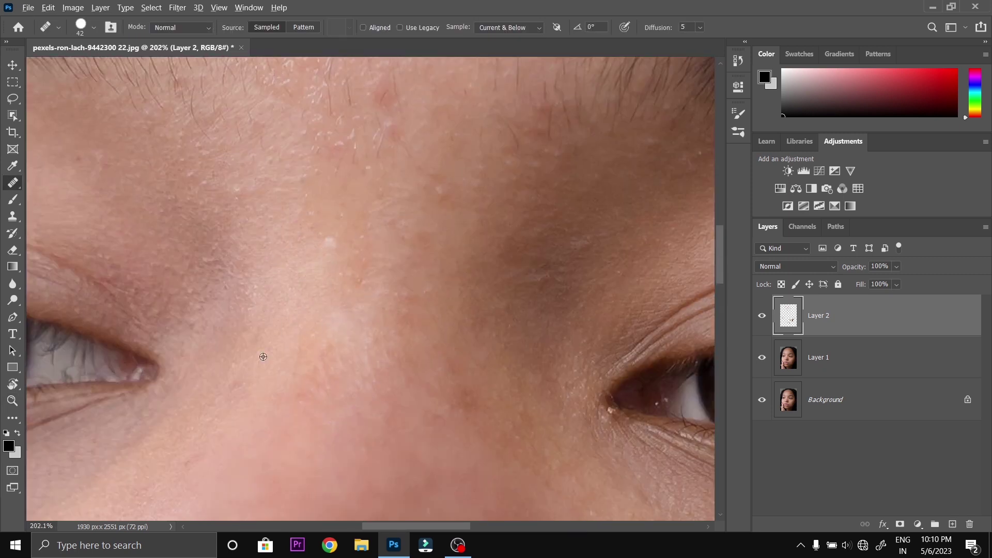
{"action": "key", "text": "z"}
{"action": "scroll", "coordinate": [369, 245], "scroll_direction": "down", "scroll_amount": 3}
{"action": "scroll", "coordinate": [369, 245], "scroll_direction": "up", "scroll_amount": 1}
{"action": "key", "text": "j"}
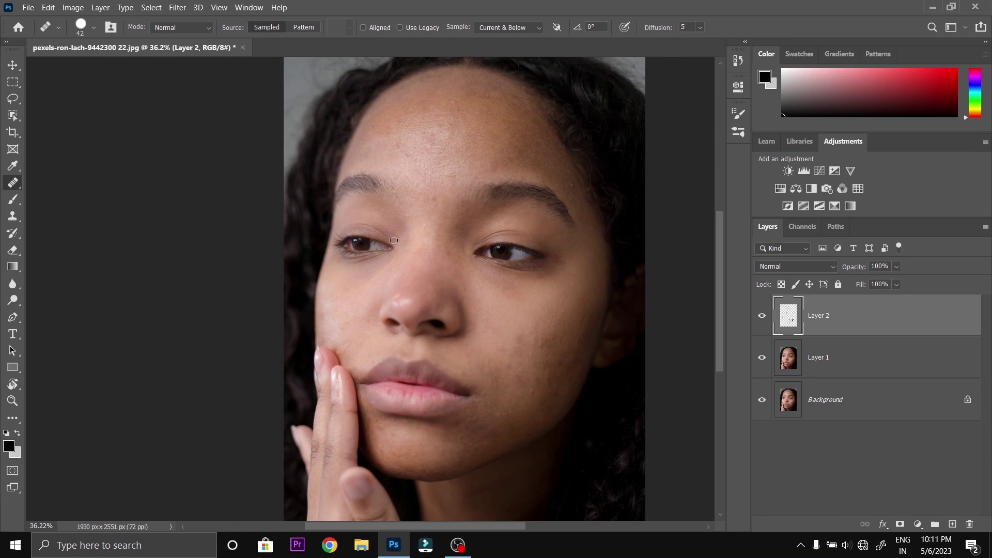
{"action": "key", "text": "z"}
{"action": "scroll", "coordinate": [411, 242], "scroll_direction": "down", "scroll_amount": 2}
{"action": "scroll", "coordinate": [410, 242], "scroll_direction": "up", "scroll_amount": 1}
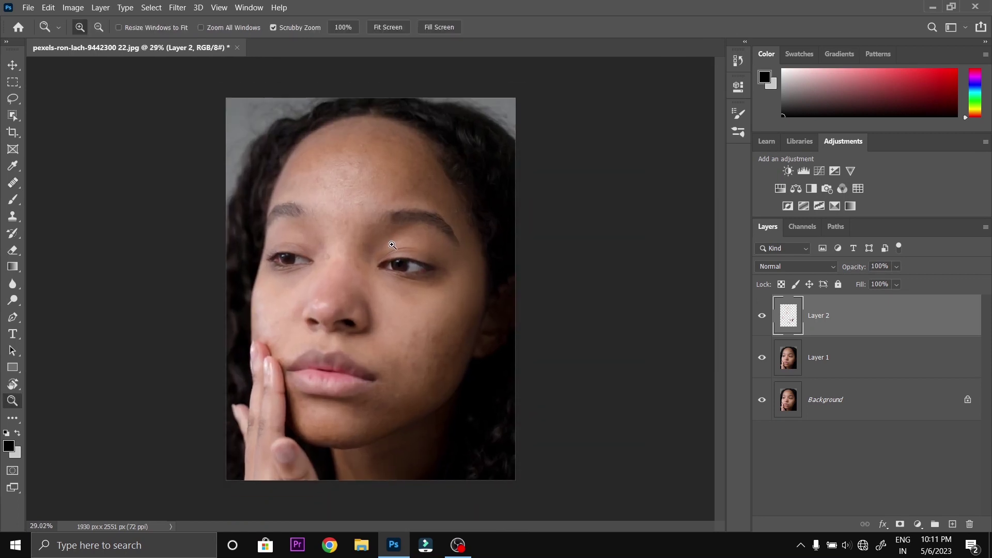
{"action": "key", "text": "j"}
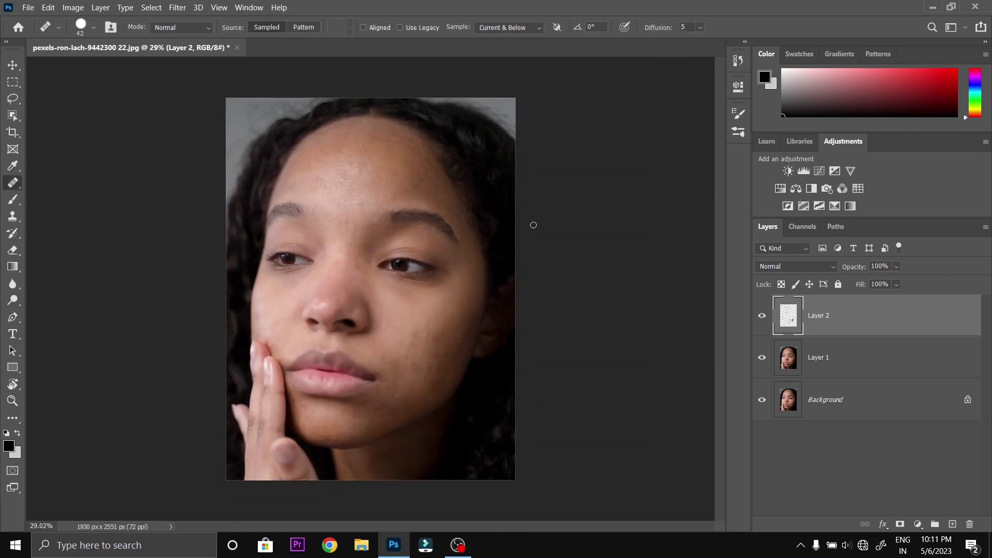
{"action": "left_click_drag", "start_coordinate": [752, 319], "coordinate": [754, 319]}
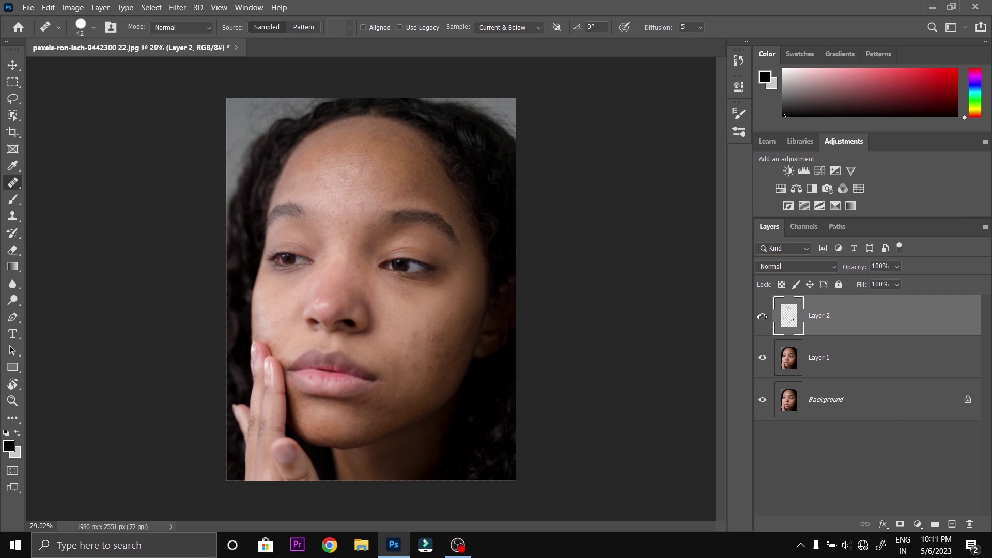
{"action": "left_click", "coordinate": [762, 316]}
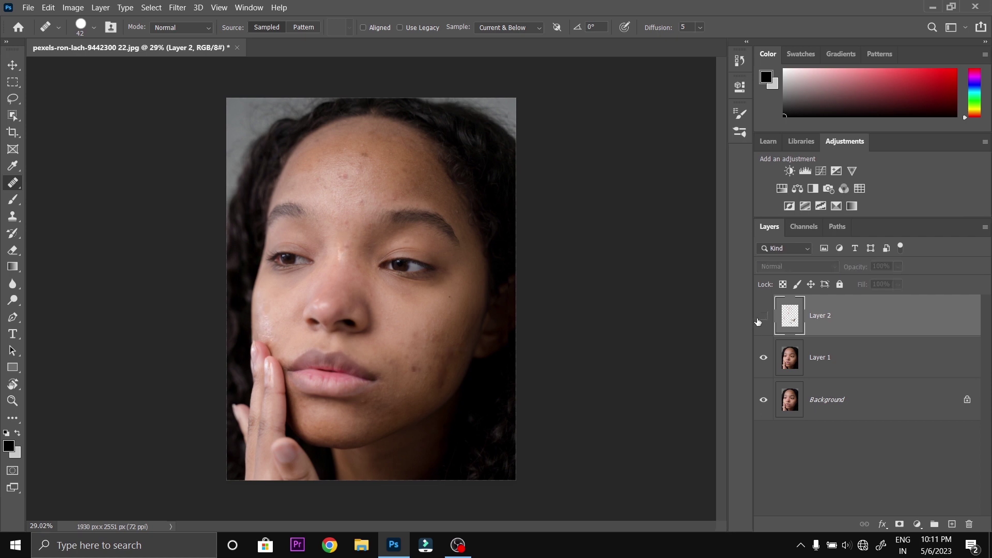
{"action": "left_click", "coordinate": [763, 320]}
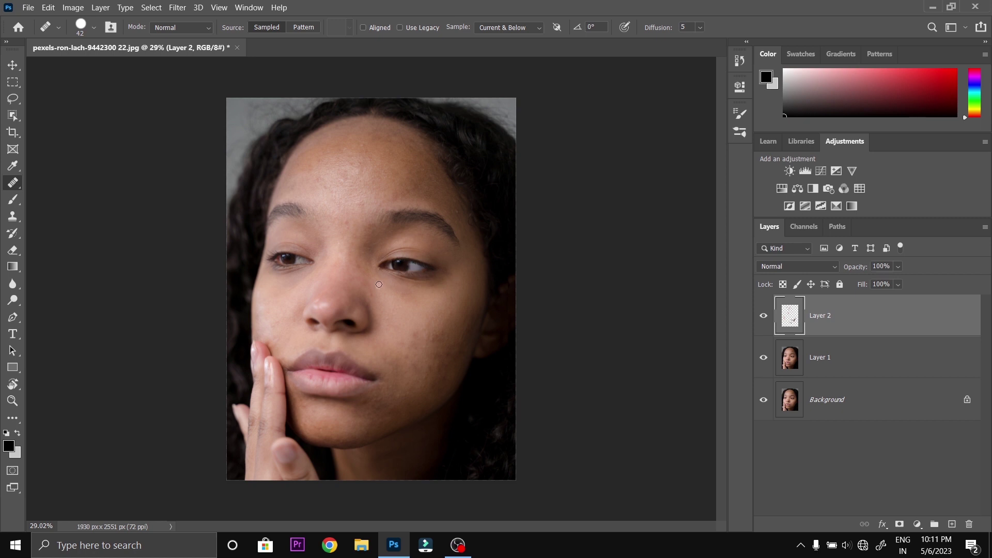
{"action": "left_click_drag", "start_coordinate": [379, 284], "coordinate": [396, 280]}
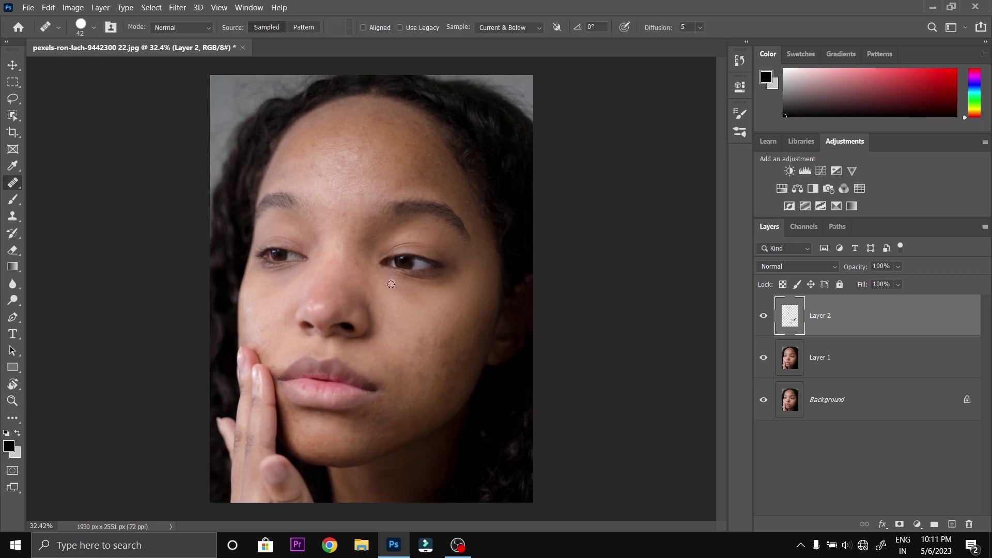
{"action": "key", "text": "v"}
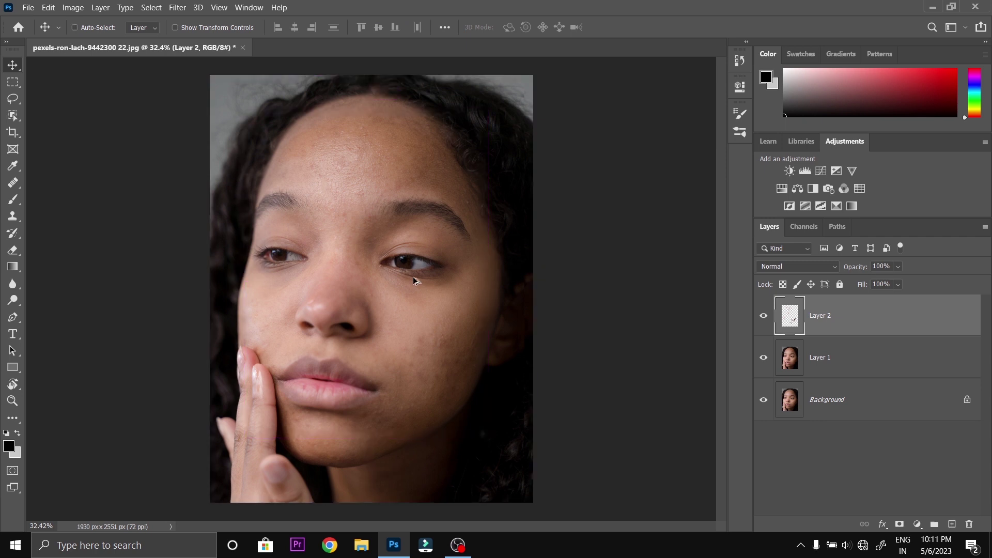
Stamp visible layers into Layer 3, duplicate it, hide Layer 3 copy, and select Layer 3.
{"action": "key", "text": "ctrl+shift+alt+e"}
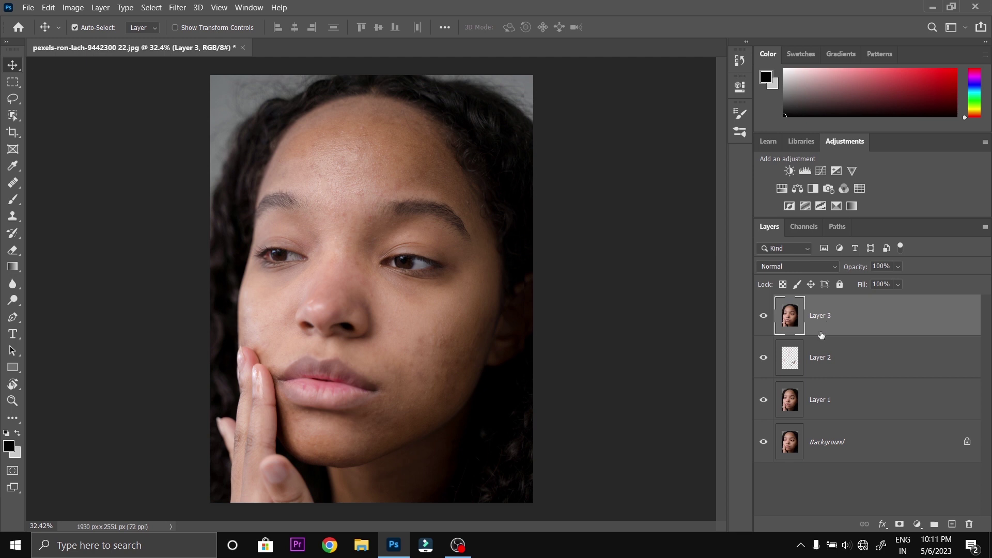
{"action": "key", "text": "ctrl"}
{"action": "key", "text": "ctrl+j"}
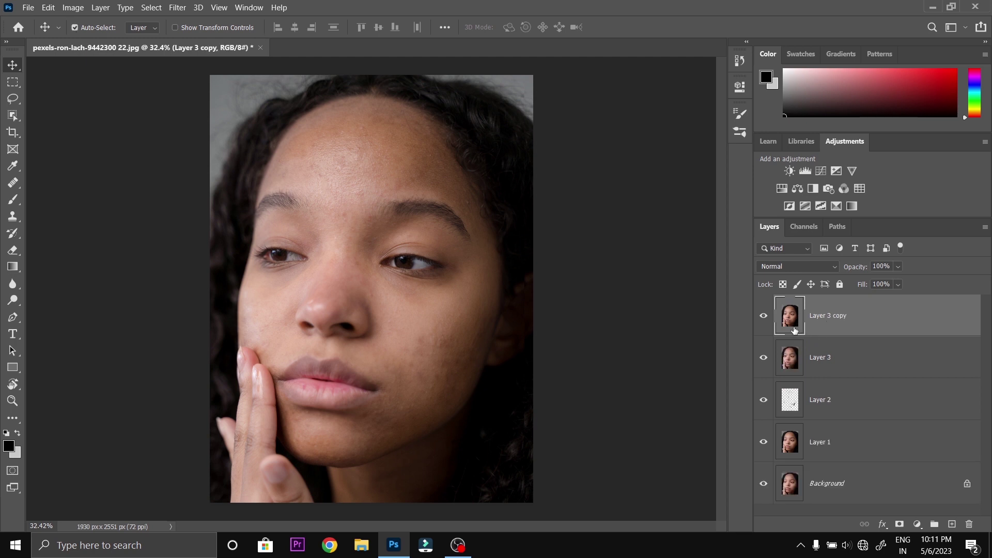
{"action": "left_click", "coordinate": [764, 317]}
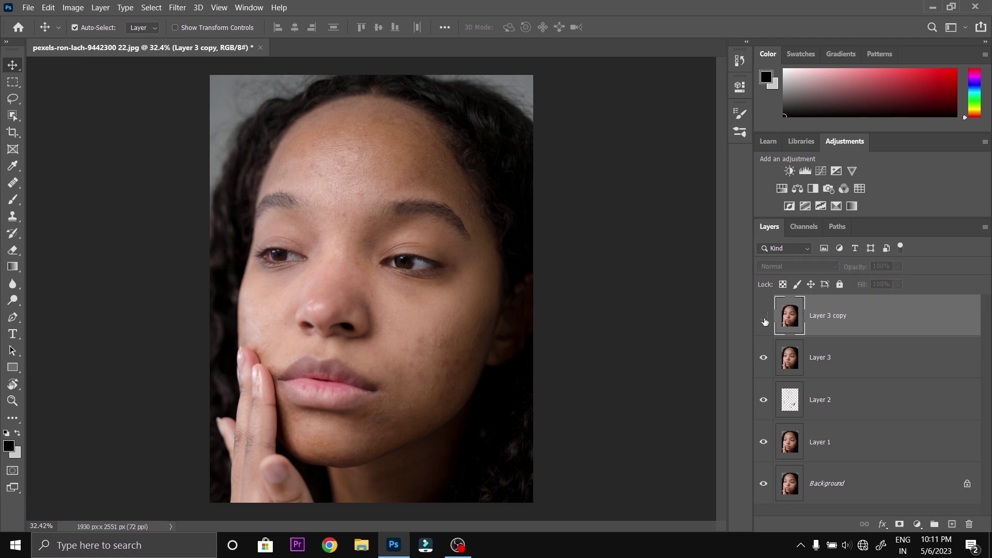
{"action": "left_click", "coordinate": [833, 363]}
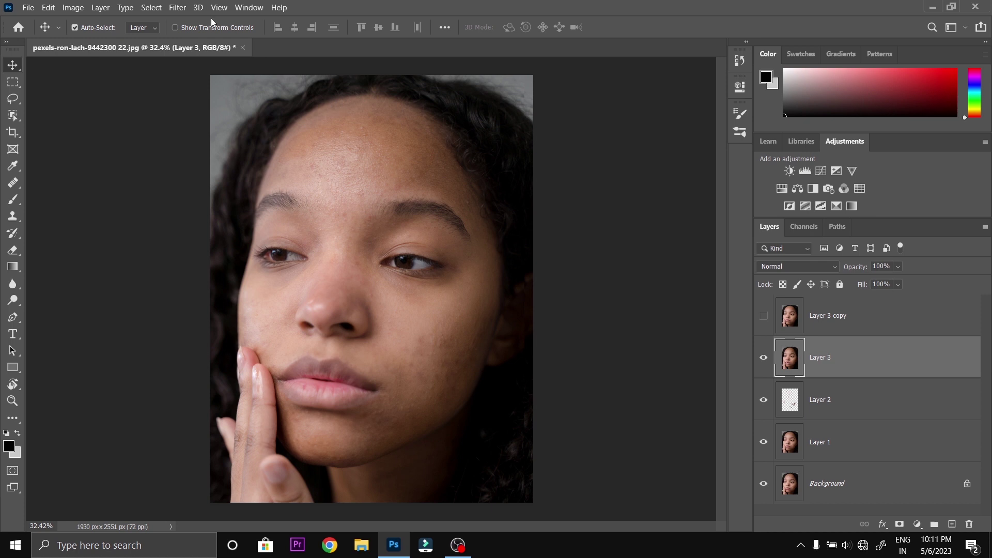
Blur Layer 3 with a Gaussian Blur of 7.4 pixels radius.
{"action": "left_click", "coordinate": [178, 9]}
{"action": "mouse_move", "coordinate": [228, 145]}
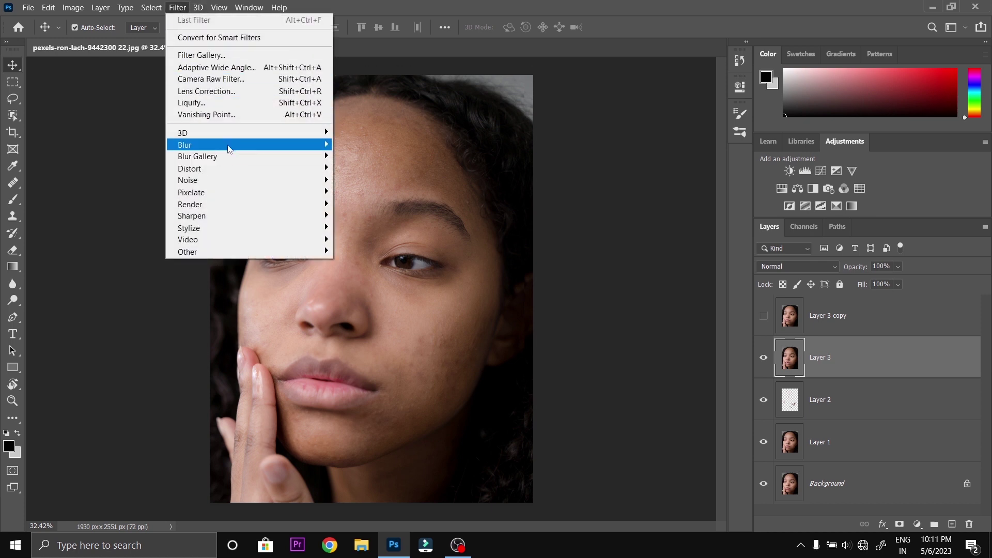
{"action": "left_click", "coordinate": [369, 193]}
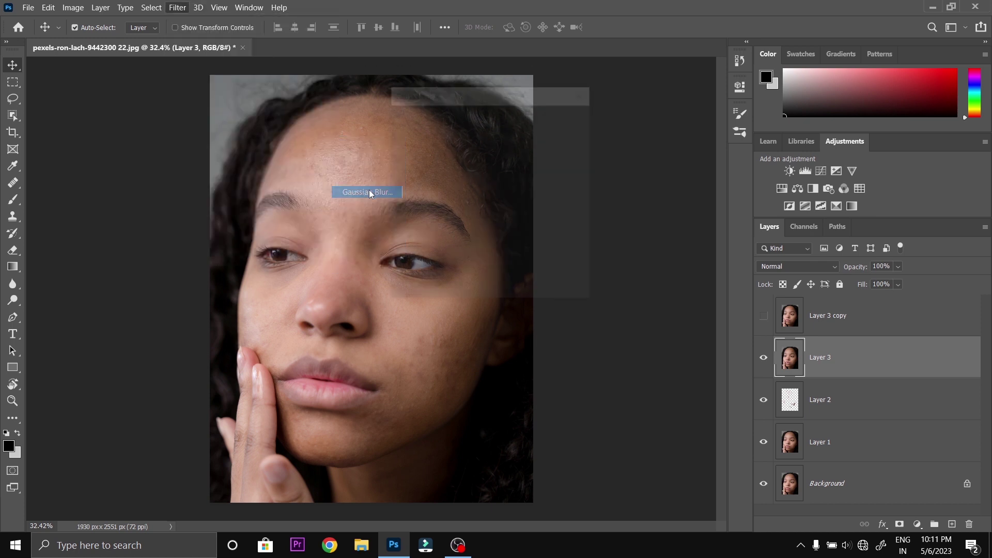
{"action": "left_click_drag", "start_coordinate": [476, 103], "coordinate": [546, 107]}
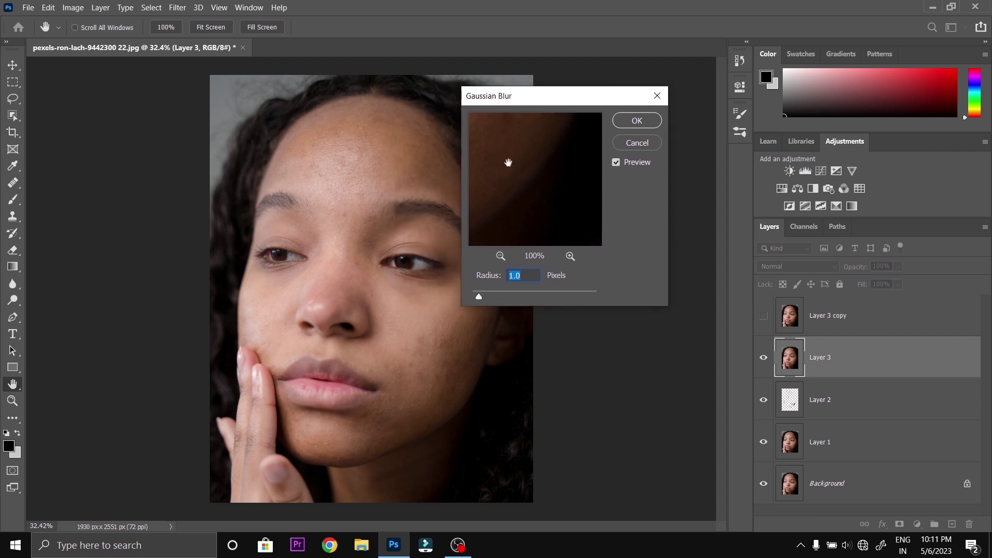
{"action": "left_click", "coordinate": [500, 256]}
{"action": "left_click", "coordinate": [570, 255]}
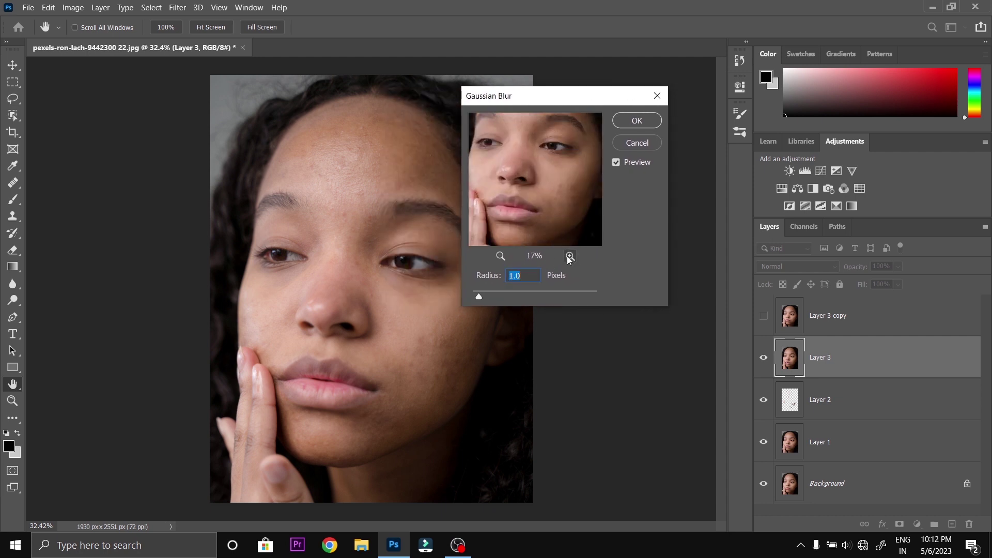
{"action": "left_click_drag", "start_coordinate": [543, 177], "coordinate": [532, 196]}
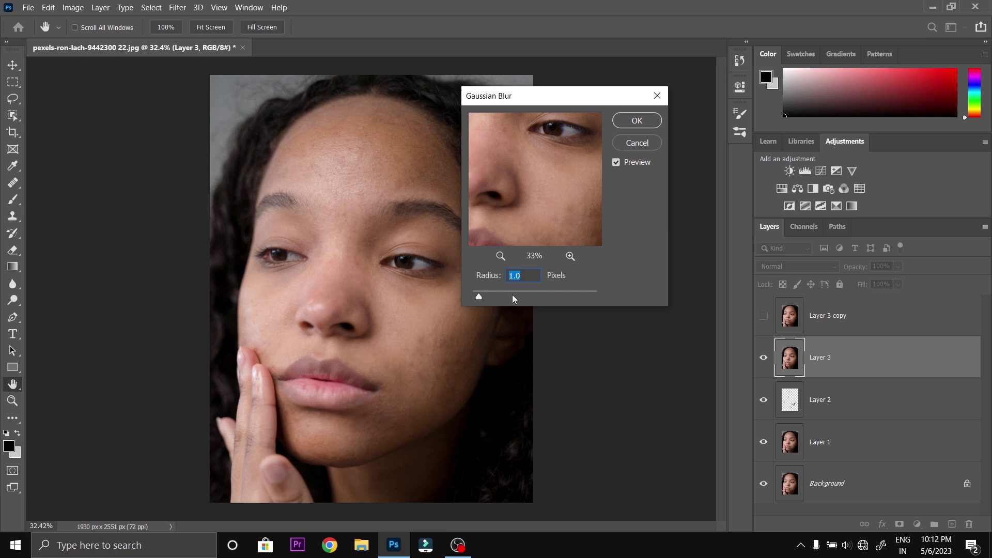
{"action": "left_click_drag", "start_coordinate": [499, 298], "coordinate": [514, 297]}
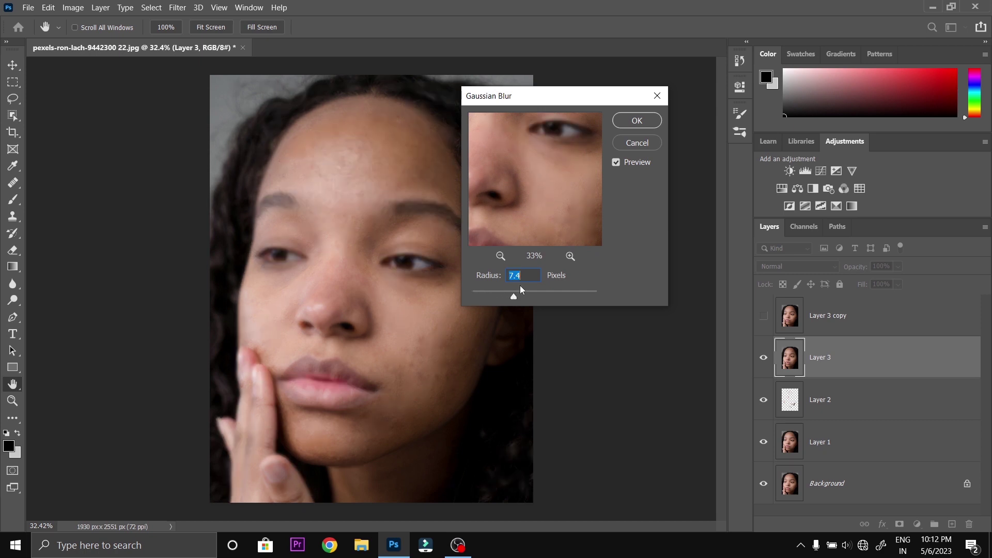
{"action": "left_click", "coordinate": [637, 121]}
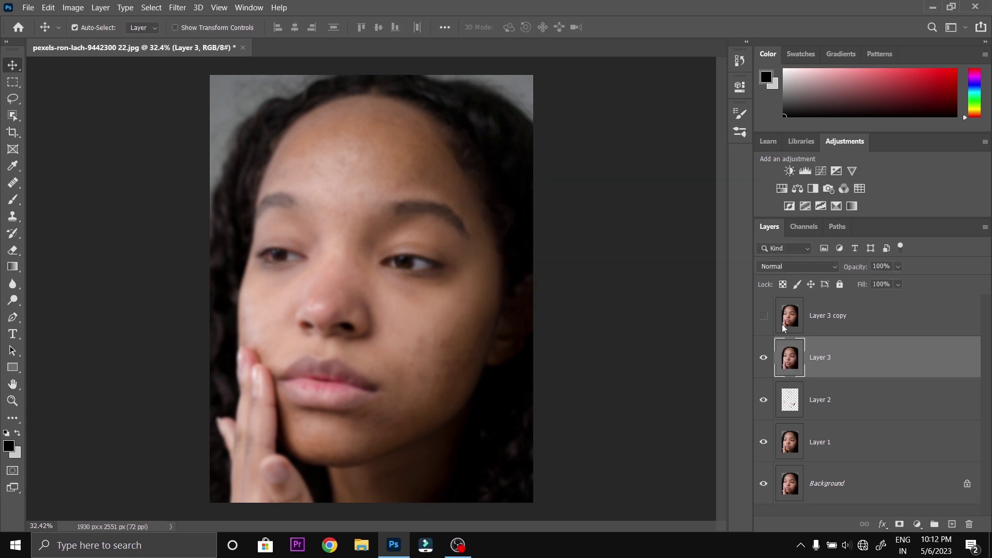
Show Layer 3 copy and Apply Image from Layer 3 with Subtract, Scale 2, Offset 128.
{"action": "left_click", "coordinate": [814, 325]}
{"action": "left_click", "coordinate": [764, 316]}
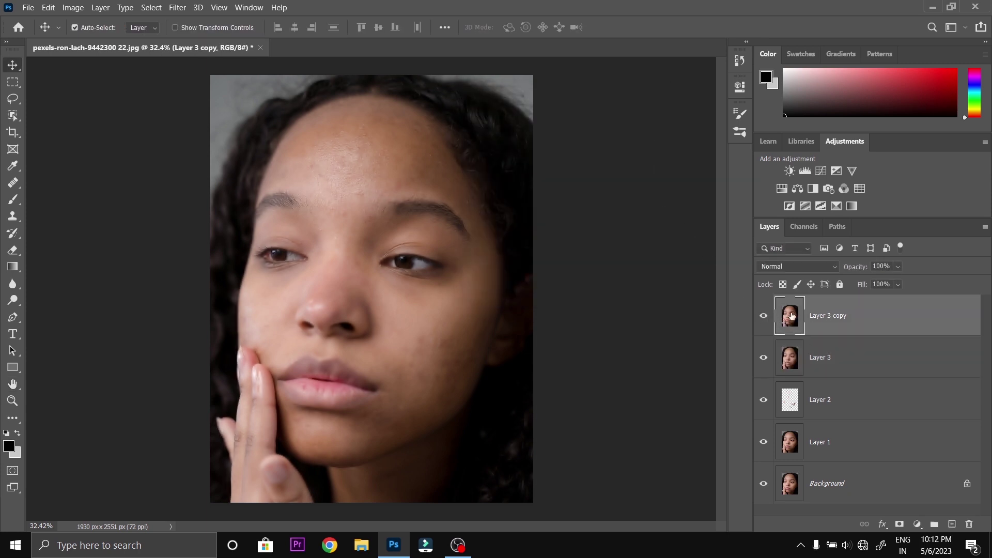
{"action": "left_click", "coordinate": [73, 7]}
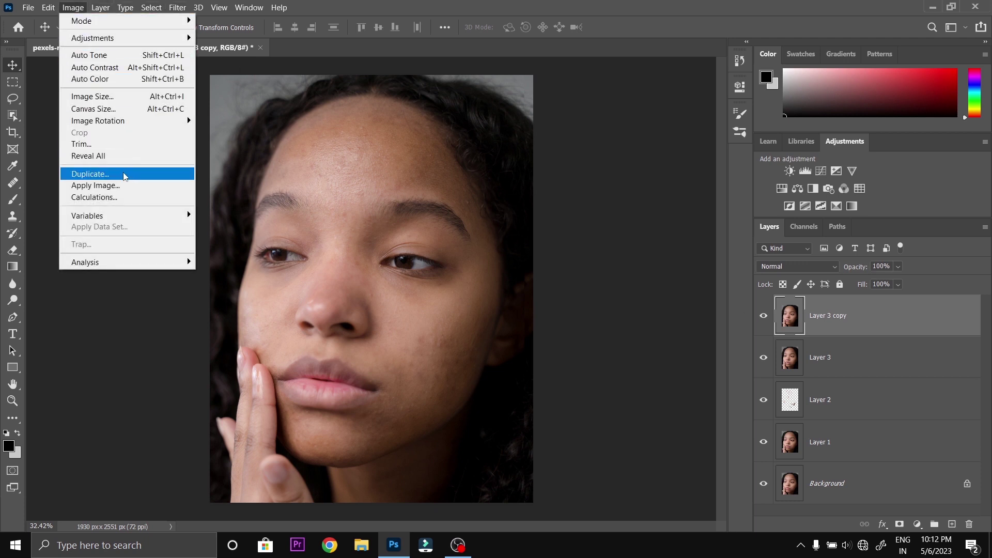
{"action": "left_click", "coordinate": [122, 186]}
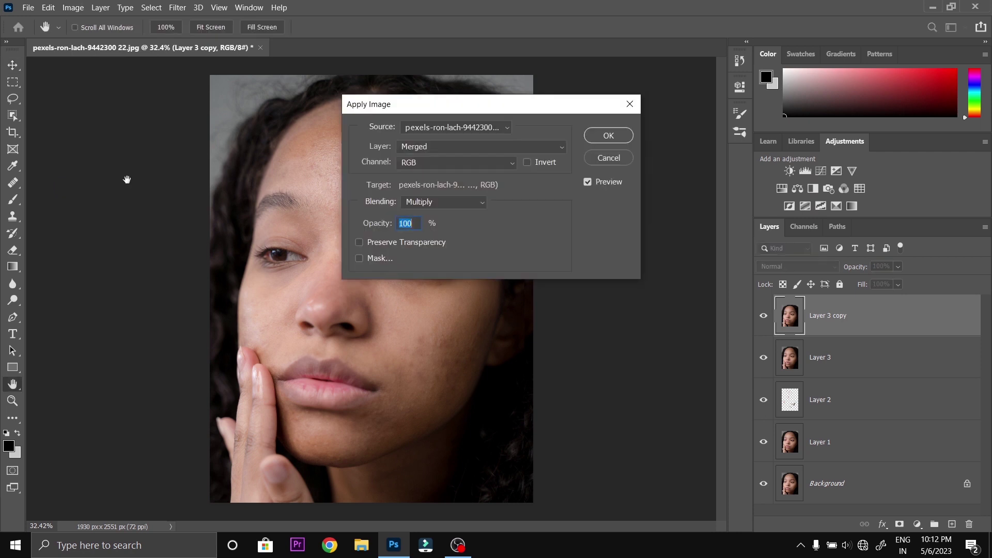
{"action": "left_click", "coordinate": [485, 148]}
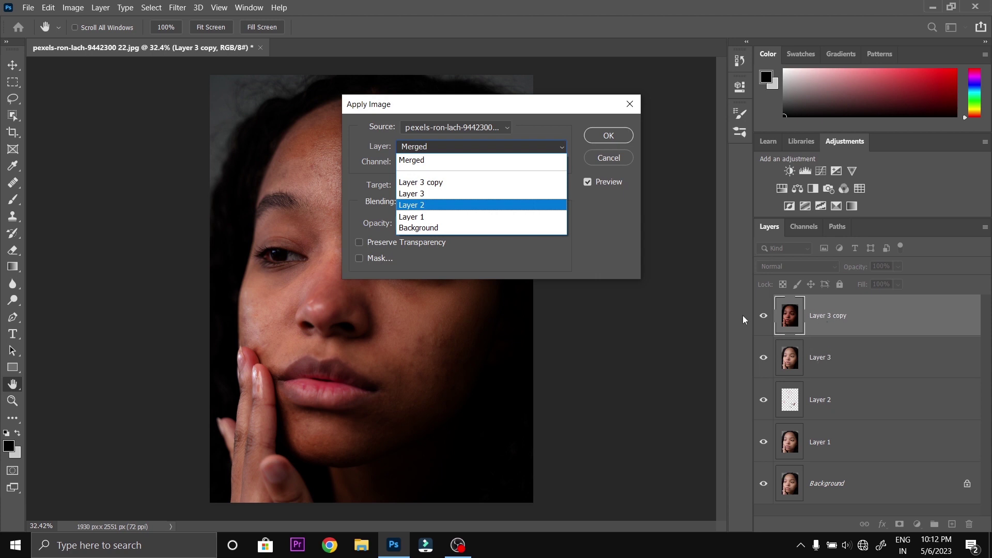
{"action": "left_click", "coordinate": [456, 194]}
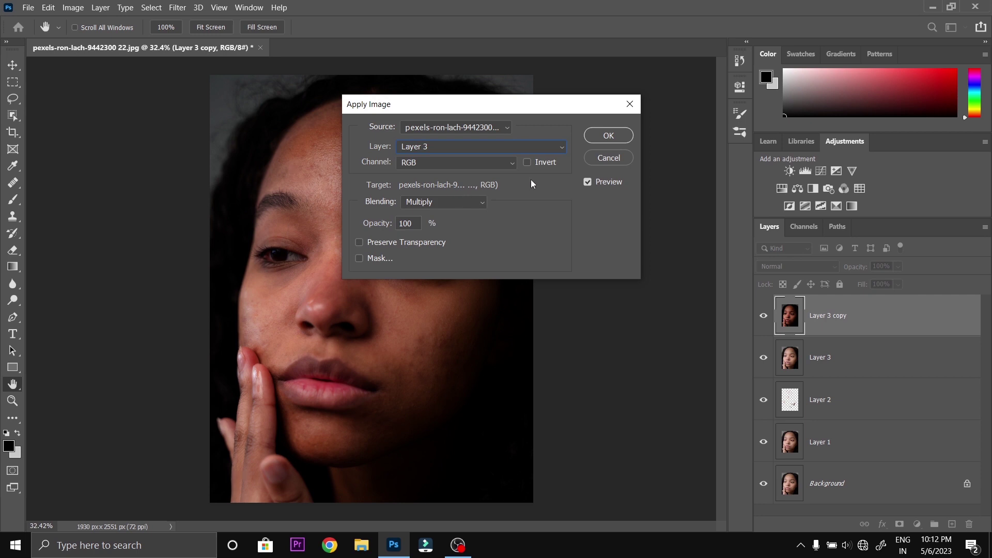
{"action": "left_click", "coordinate": [476, 204]}
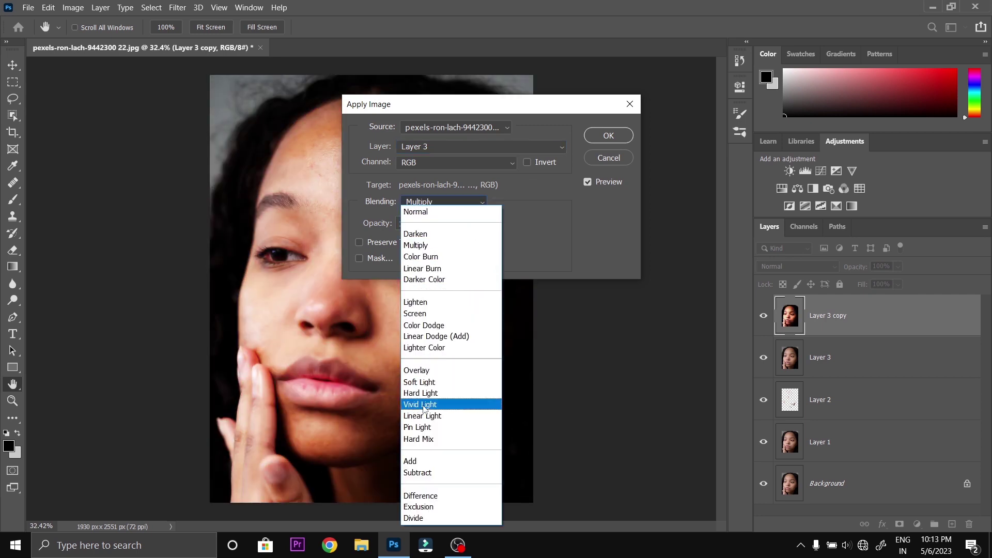
{"action": "left_click", "coordinate": [432, 473]}
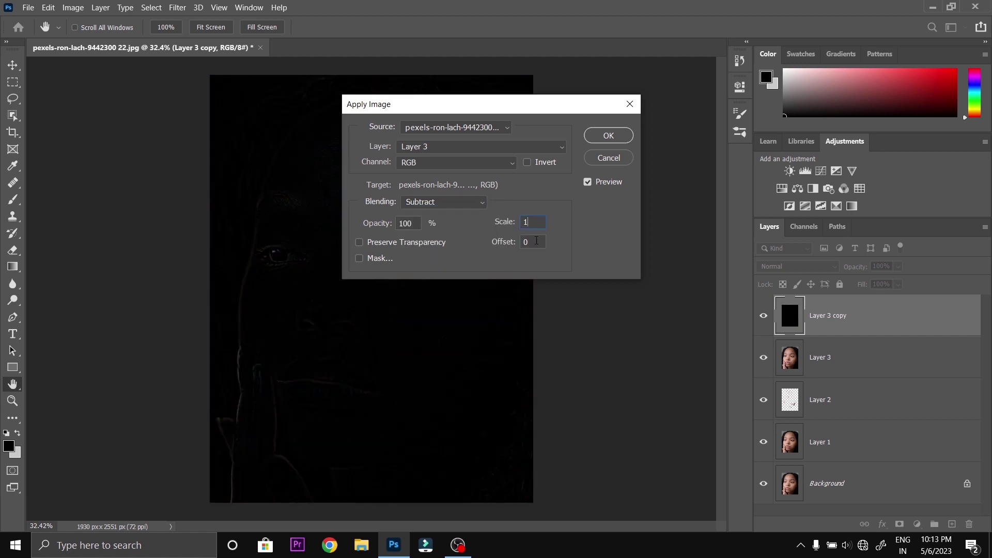
{"action": "type", "text": "2"}
{"action": "type", "text": "8"}
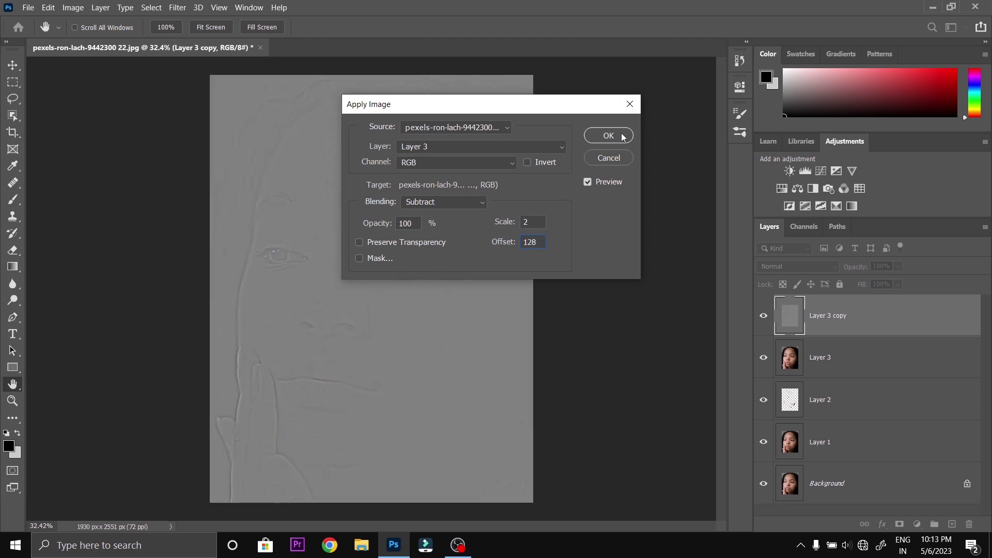
{"action": "left_click", "coordinate": [621, 140]}
Set Layer 3 copy to Linear Light and group it with Layer 3 into Group 1.
{"action": "left_click", "coordinate": [800, 269]}
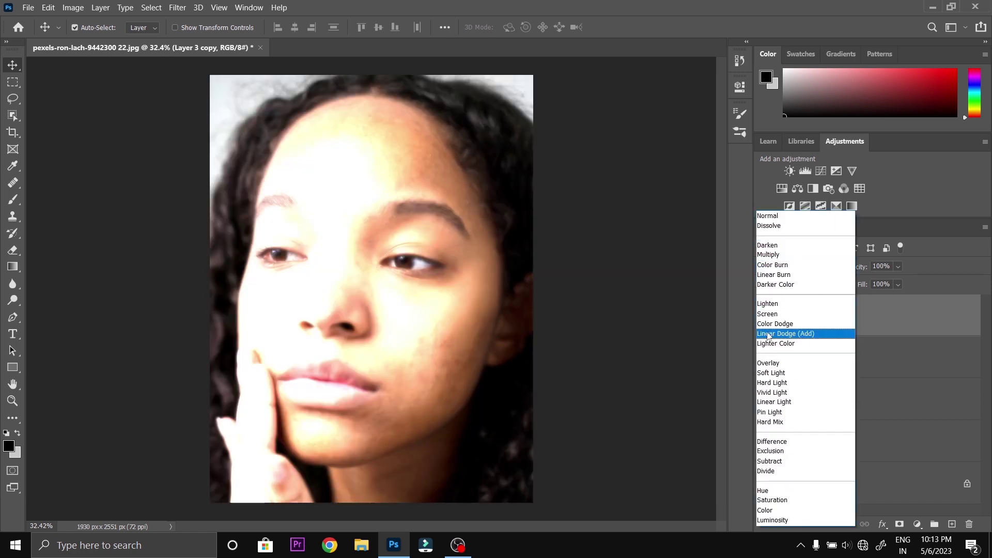
{"action": "left_click", "coordinate": [772, 402]}
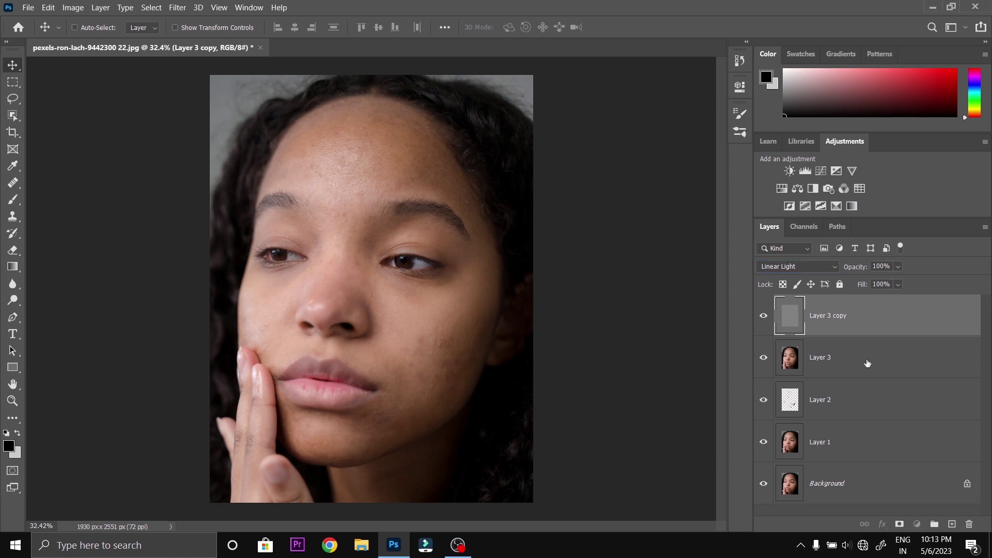
{"action": "left_click", "coordinate": [867, 362], "text": "ctrl"}
{"action": "key", "text": "ctrl+g"}
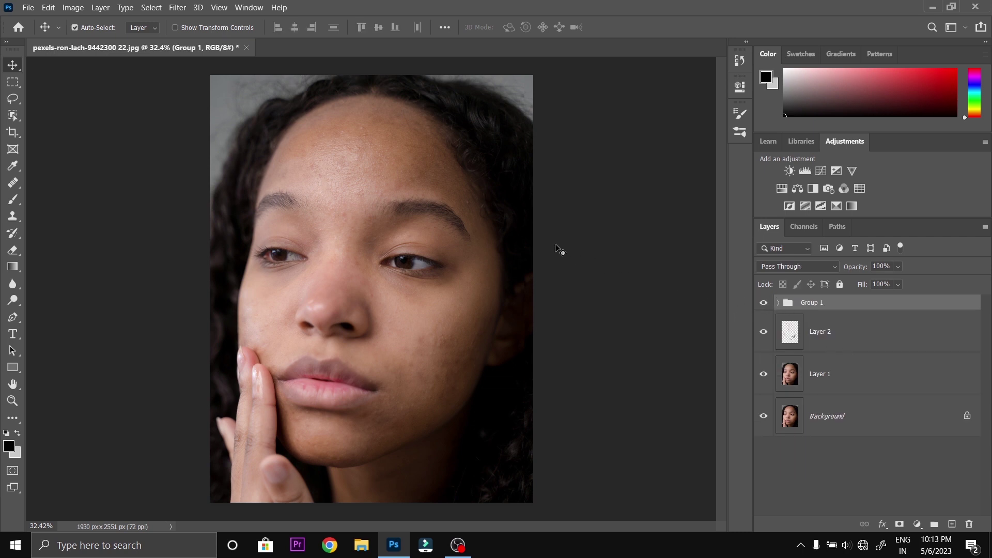
Show and expand Group 1, select Layer 3, and switch to the Mixer Brush Tool.
{"action": "left_click", "coordinate": [408, 261], "text": "ctrl"}
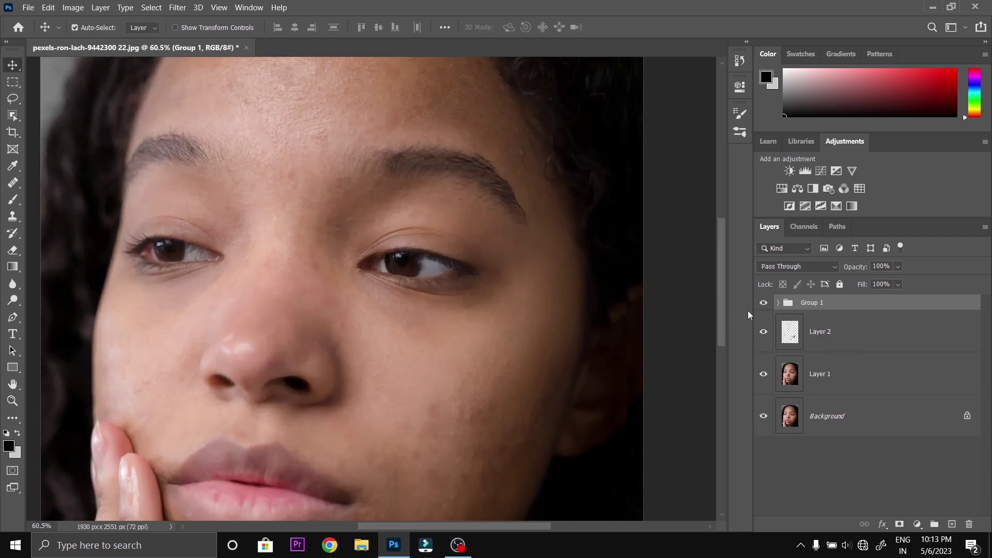
{"action": "left_click", "coordinate": [764, 304]}
{"action": "left_click", "coordinate": [779, 303]}
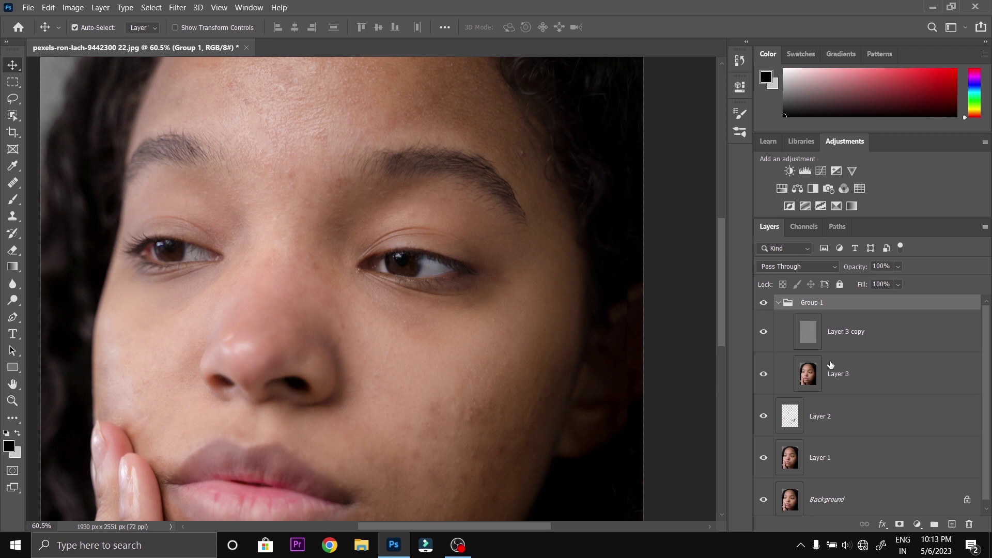
{"action": "left_click", "coordinate": [849, 380]}
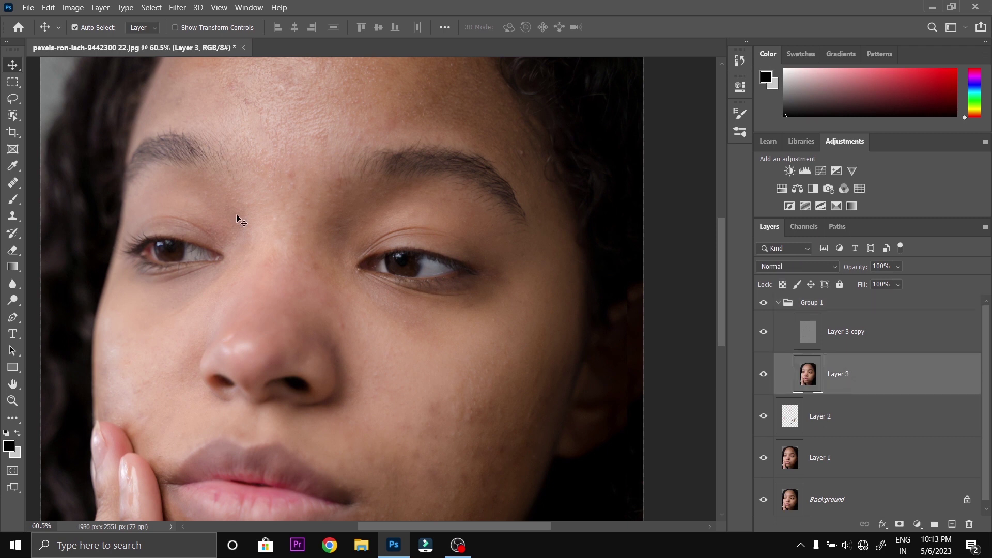
{"action": "left_click", "coordinate": [13, 201]}
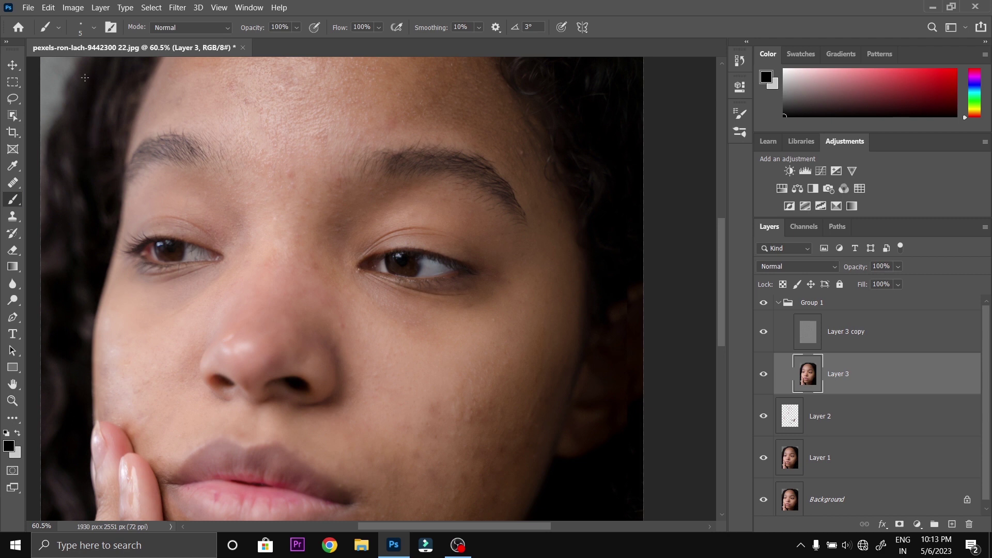
{"action": "right_click", "coordinate": [10, 202]}
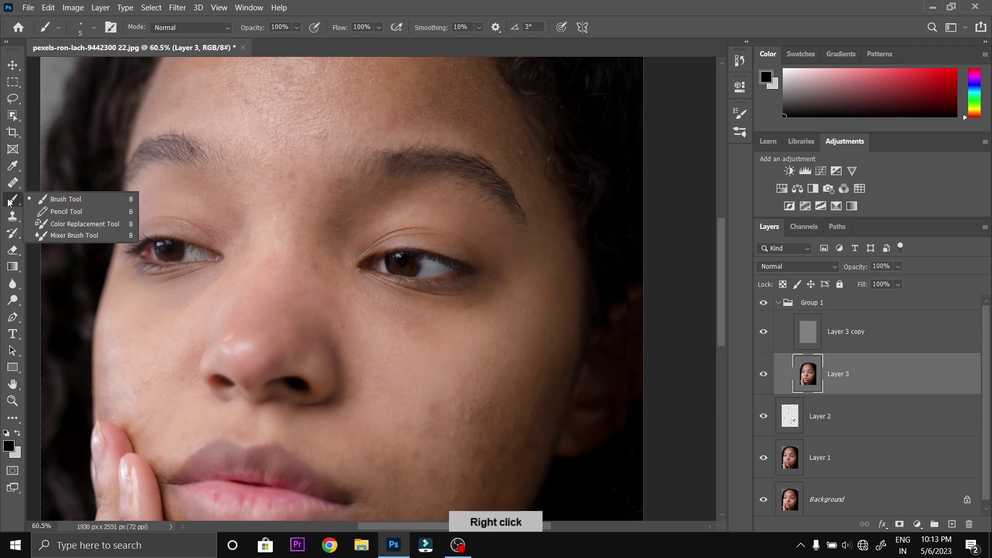
{"action": "left_click", "coordinate": [78, 235]}
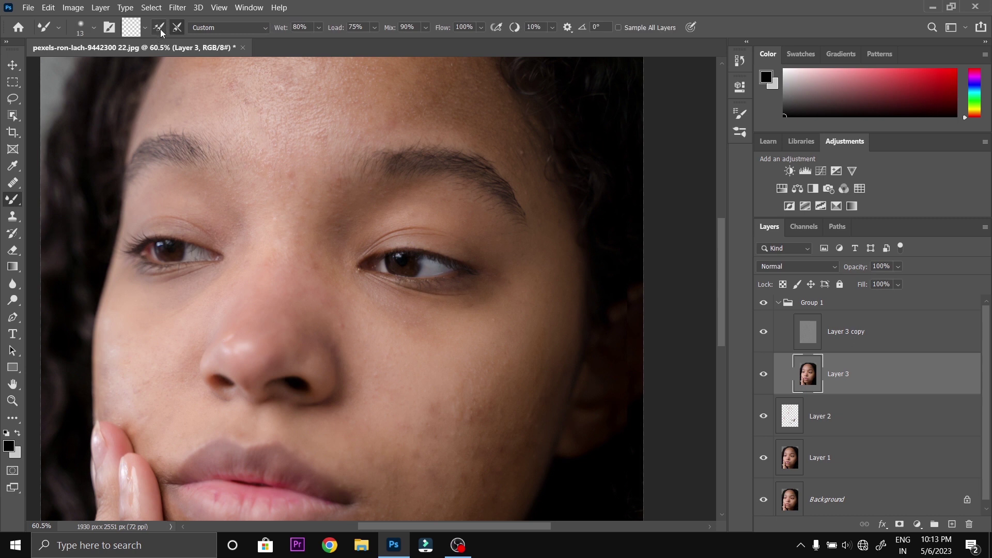
Set the Mixer Brush wetness to 7% and enlarge the brush to 330 pixels.
{"action": "left_click_drag", "start_coordinate": [256, 33], "coordinate": [229, 40]}
{"action": "key", "text": "Return"}
{"action": "right_click", "coordinate": [264, 163], "text": "alt"}
{"action": "scroll", "coordinate": [310, 155], "scroll_direction": "up", "scroll_amount": 1}
{"action": "scroll", "coordinate": [307, 167], "scroll_direction": "up", "scroll_amount": 4}
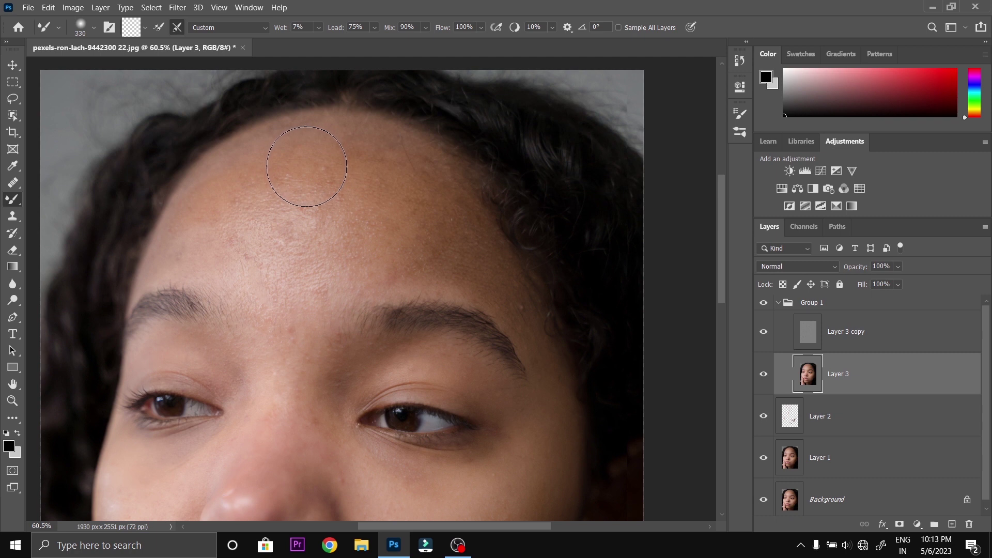
{"action": "scroll", "coordinate": [307, 166], "scroll_direction": "up", "scroll_amount": 2}
{"action": "key", "text": "z"}
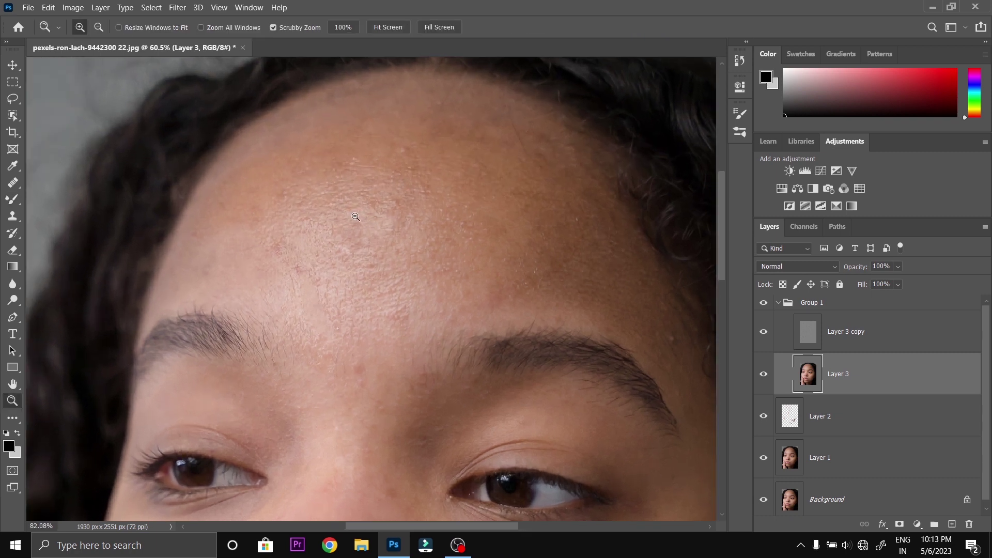
{"action": "key", "text": "b"}
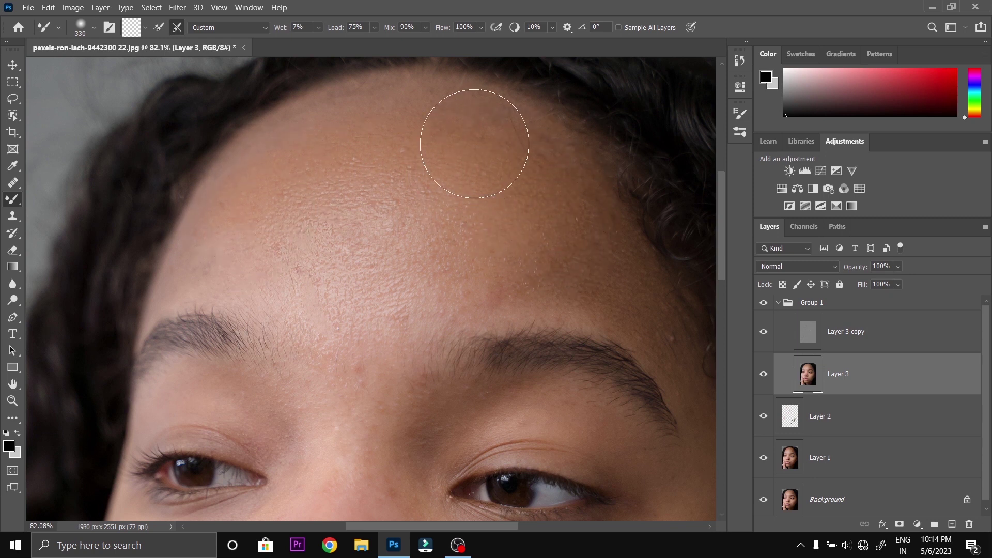
Toggle Group 1 off and on to compare the smoothing before and after.
{"action": "left_click", "coordinate": [763, 303]}
{"action": "left_click", "coordinate": [764, 303]}
{"action": "scroll", "coordinate": [420, 225], "scroll_direction": "down", "scroll_amount": 3}
{"action": "scroll", "coordinate": [420, 225], "scroll_direction": "up", "scroll_amount": 2}
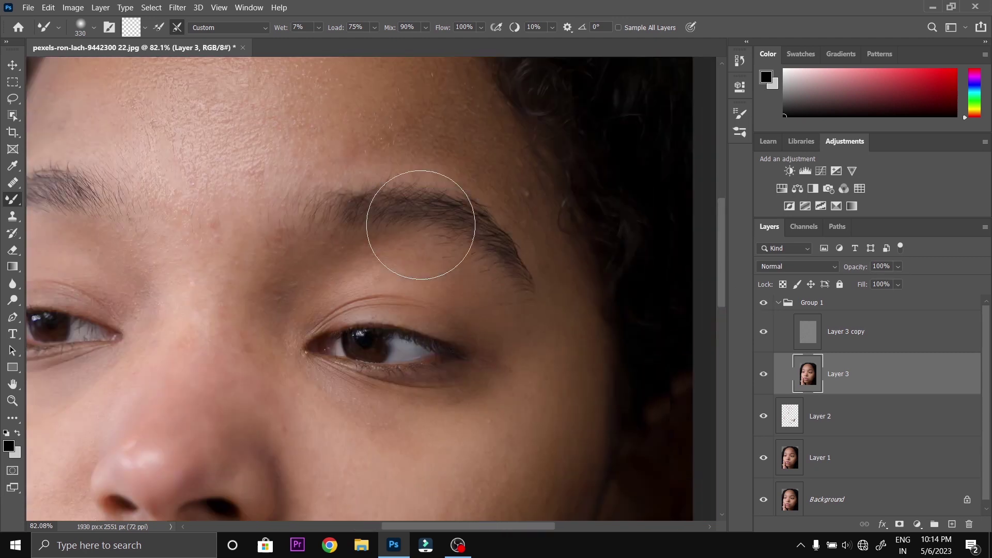
{"action": "scroll", "coordinate": [418, 223], "scroll_direction": "up", "scroll_amount": 2}
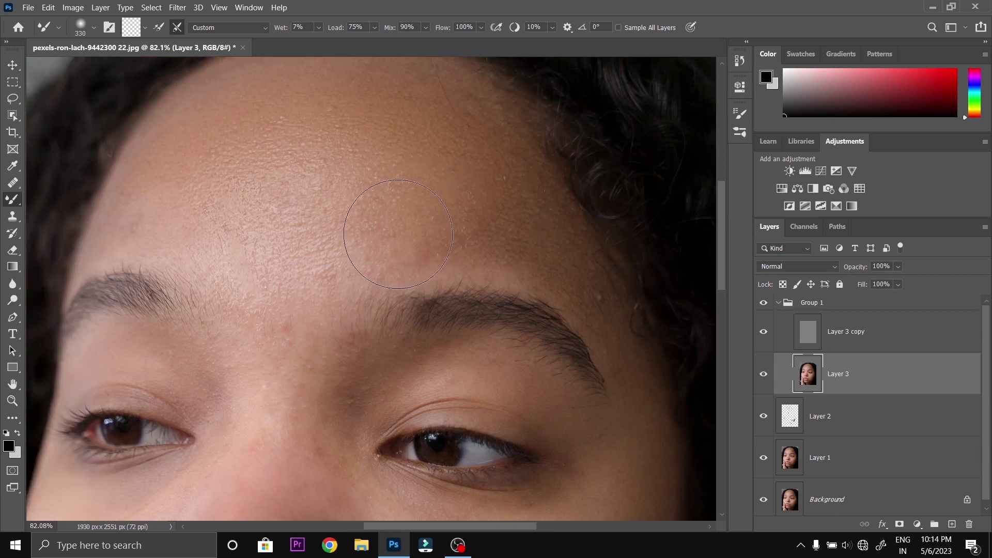
{"action": "scroll", "coordinate": [488, 235], "scroll_direction": "up", "scroll_amount": 1}
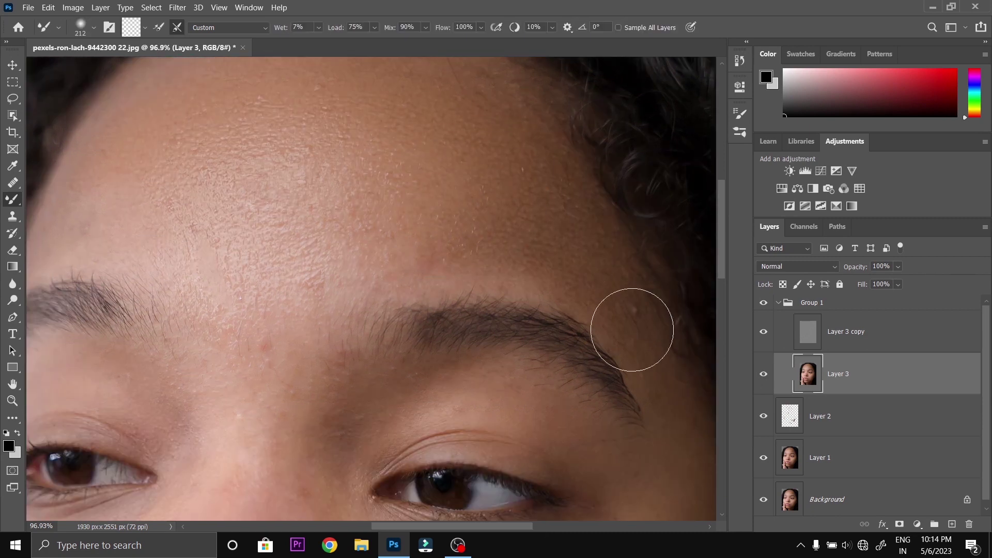
{"action": "scroll", "coordinate": [669, 376], "scroll_direction": "down", "scroll_amount": 2}
{"action": "scroll", "coordinate": [669, 376], "scroll_direction": "left", "scroll_amount": 2}
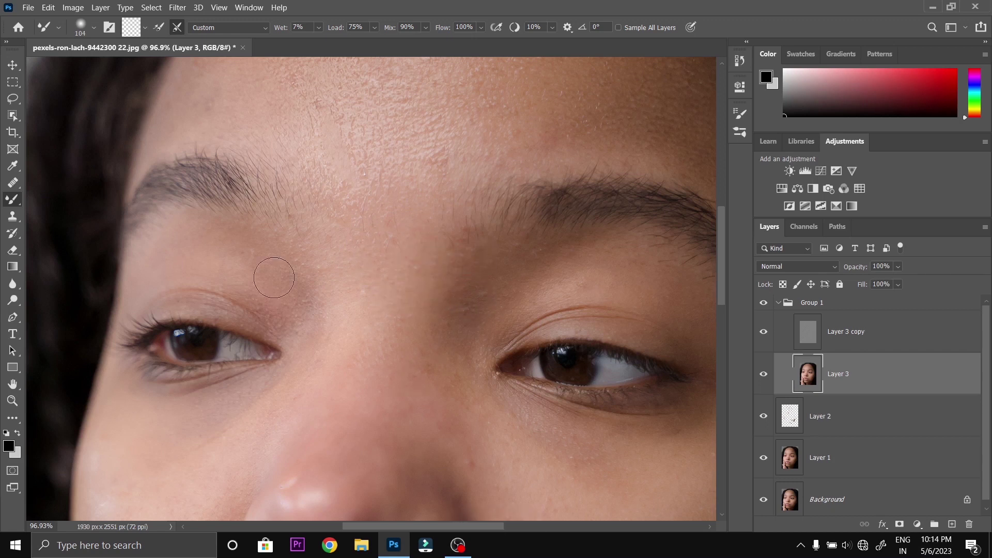
{"action": "scroll", "coordinate": [408, 242], "scroll_direction": "down", "scroll_amount": 5}
{"action": "scroll", "coordinate": [408, 242], "scroll_direction": "left", "scroll_amount": 4}
Resize the brush while smoothing the chin and cheek.
{"action": "key", "text": "bracketleft"}
{"action": "scroll", "coordinate": [452, 205], "scroll_direction": "up", "scroll_amount": 2}
{"action": "scroll", "coordinate": [452, 204], "scroll_direction": "right", "scroll_amount": 3}
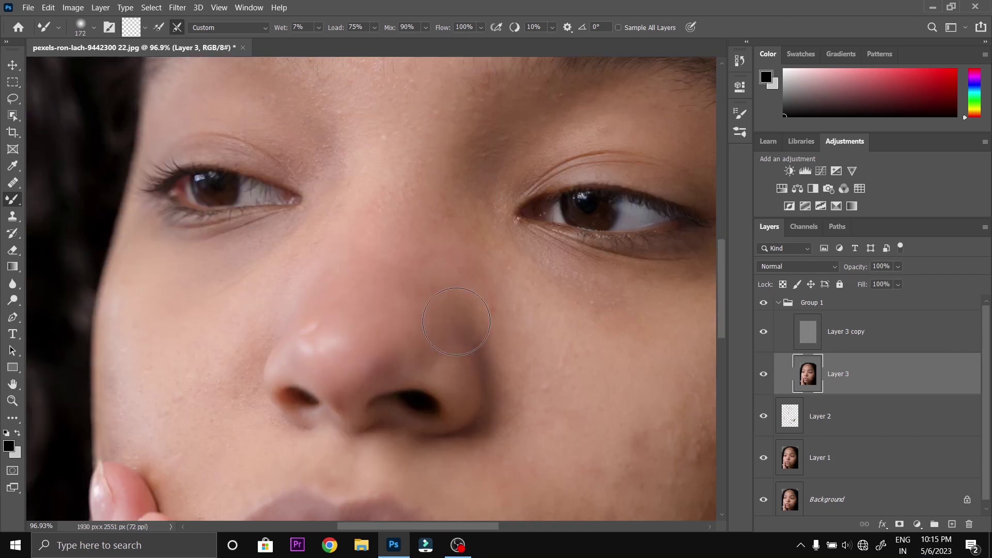
{"action": "scroll", "coordinate": [310, 258], "scroll_direction": "down", "scroll_amount": 3}
{"action": "scroll", "coordinate": [266, 277], "scroll_direction": "up", "scroll_amount": 3}
{"action": "key", "text": "bracketleft"}
{"action": "key", "text": "bracketleft"}
{"action": "key", "text": "bracketleft"}
{"action": "scroll", "coordinate": [265, 364], "scroll_direction": "down", "scroll_amount": 3}
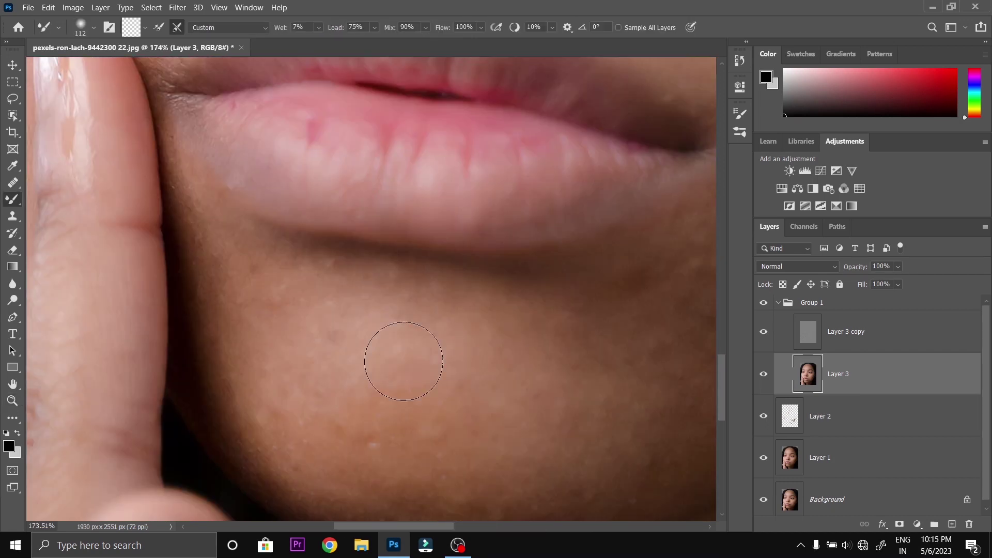
{"action": "scroll", "coordinate": [310, 321], "scroll_direction": "down", "scroll_amount": 2}
{"action": "scroll", "coordinate": [546, 257], "scroll_direction": "up", "scroll_amount": 3}
{"action": "key", "text": "bracketright"}
{"action": "key", "text": "bracketright"}
{"action": "key", "text": "bracketright"}
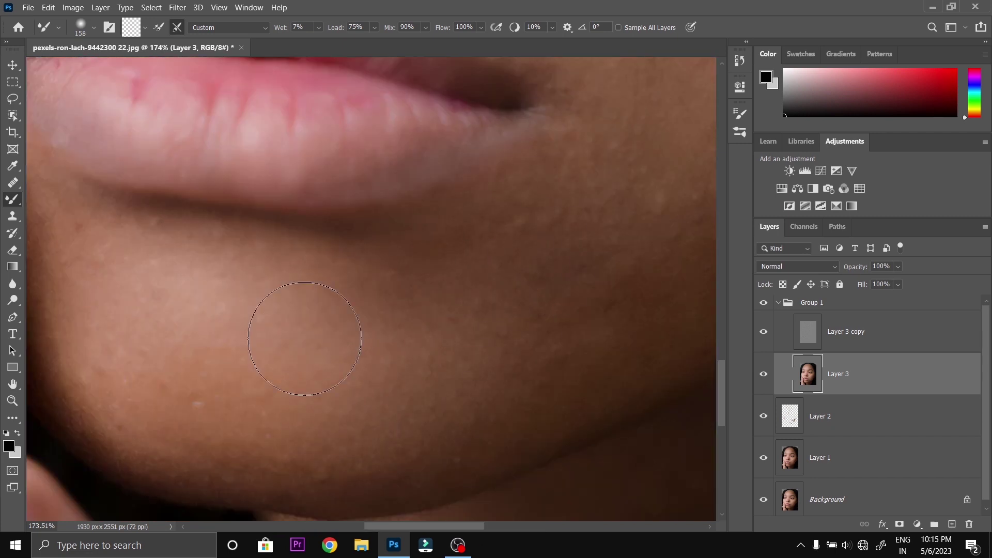
{"action": "scroll", "coordinate": [266, 332], "scroll_direction": "down", "scroll_amount": 3}
{"action": "right_click", "coordinate": [434, 226], "text": "alt"}
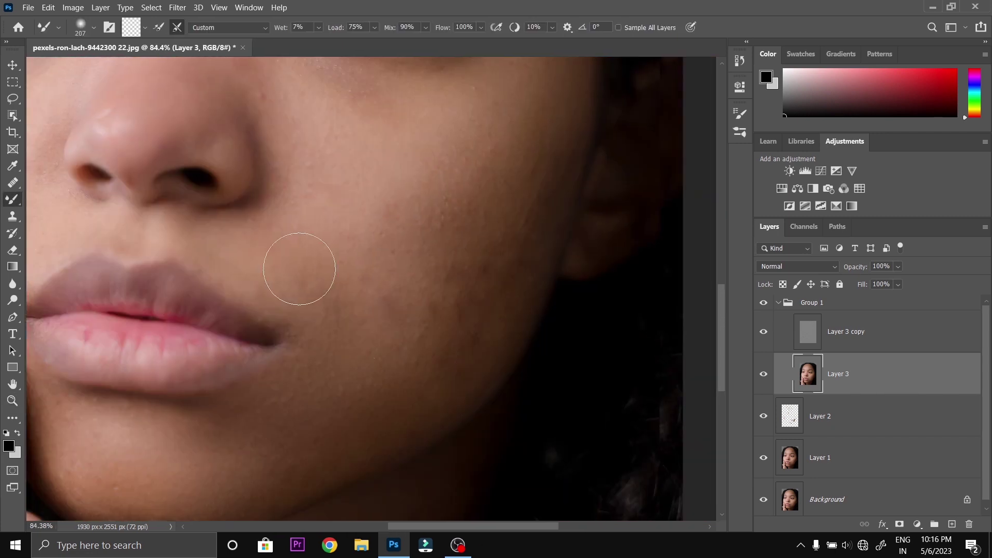
Resize the brush for the under-eye area and forehead, then zoom out.
{"action": "scroll", "coordinate": [497, 184], "scroll_direction": "up", "scroll_amount": 3}
{"action": "scroll", "coordinate": [541, 299], "scroll_direction": "up", "scroll_amount": 2}
{"action": "key", "text": "bracketleft"}
{"action": "key", "text": "bracketleft"}
{"action": "key", "text": "bracketleft"}
{"action": "key", "text": "bracketright"}
{"action": "key", "text": "bracketright"}
{"action": "key", "text": "bracketright"}
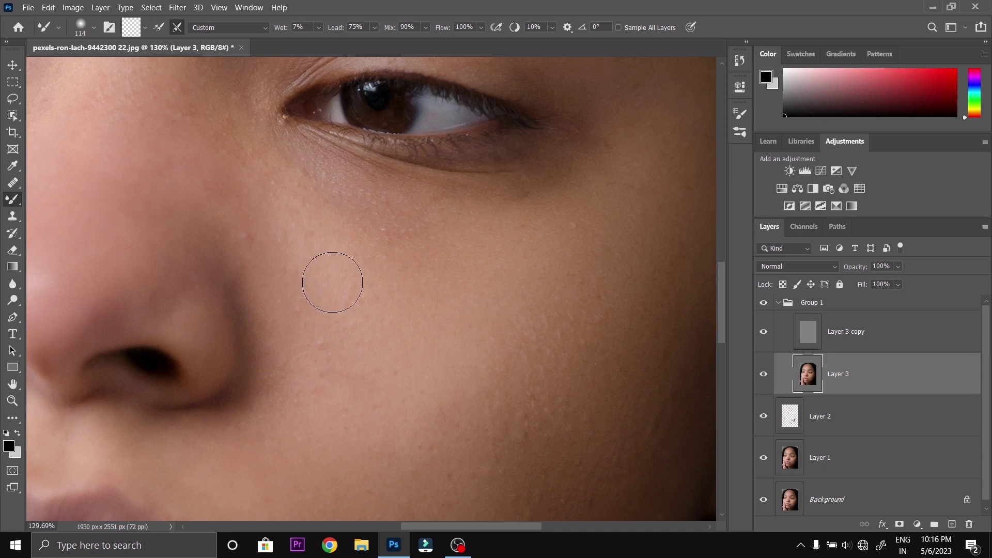
{"action": "scroll", "coordinate": [421, 239], "scroll_direction": "down", "scroll_amount": 3}
{"action": "scroll", "coordinate": [273, 158], "scroll_direction": "up", "scroll_amount": 3}
{"action": "key", "text": "bracketright"}
{"action": "key", "text": "bracketright"}
{"action": "key", "text": "bracketright"}
{"action": "scroll", "coordinate": [272, 159], "scroll_direction": "down", "scroll_amount": 2}
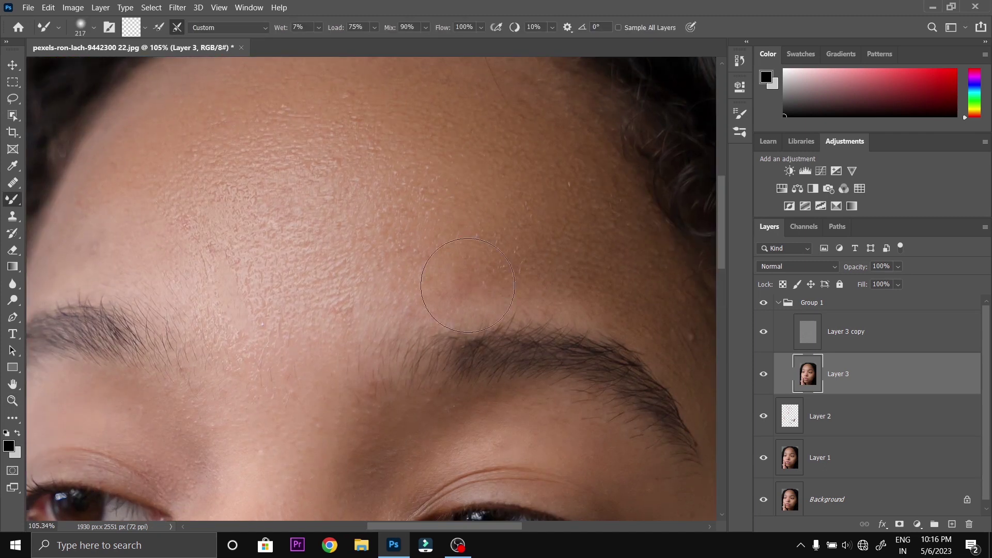
{"action": "key", "text": "z"}
{"action": "scroll", "coordinate": [439, 291], "scroll_direction": "down", "scroll_amount": 3}
{"action": "scroll", "coordinate": [439, 291], "scroll_direction": "up", "scroll_amount": 1}
{"action": "scroll", "coordinate": [439, 291], "scroll_direction": "down", "scroll_amount": 1}
{"action": "key", "text": "b"}
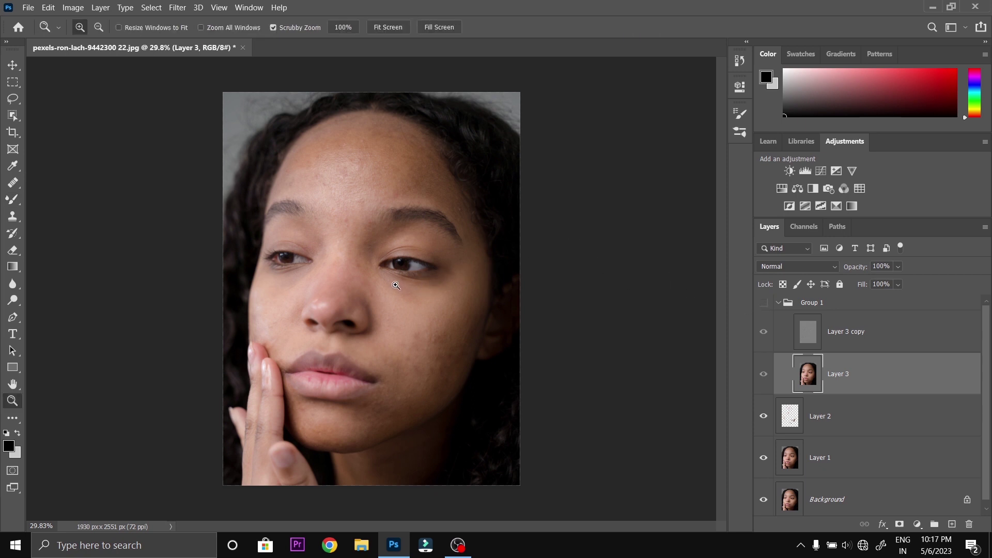
Zoom into the right cheek and turn Group 1 back on after a before/after comparison.
{"action": "left_click_drag", "start_coordinate": [399, 284], "coordinate": [558, 304]}
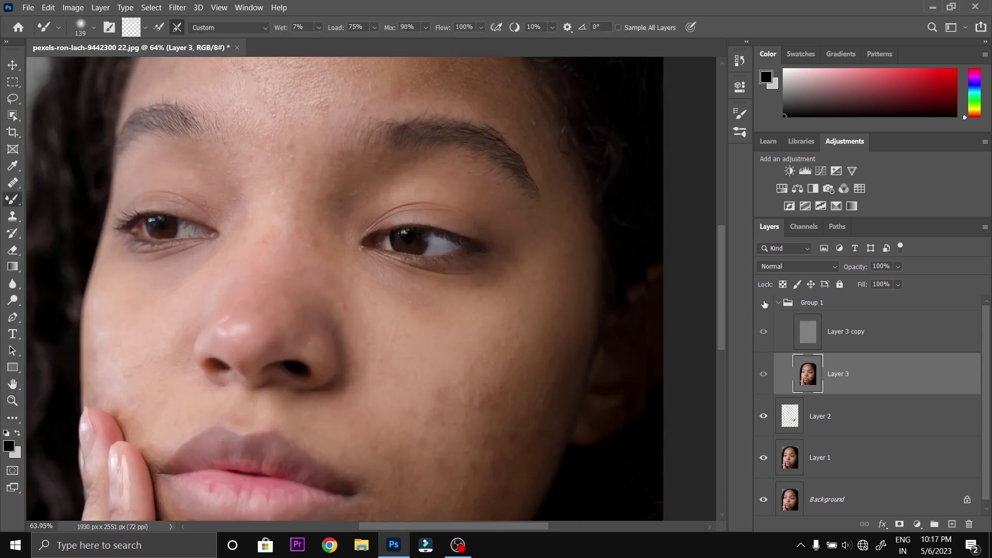
{"action": "left_click", "coordinate": [766, 302]}
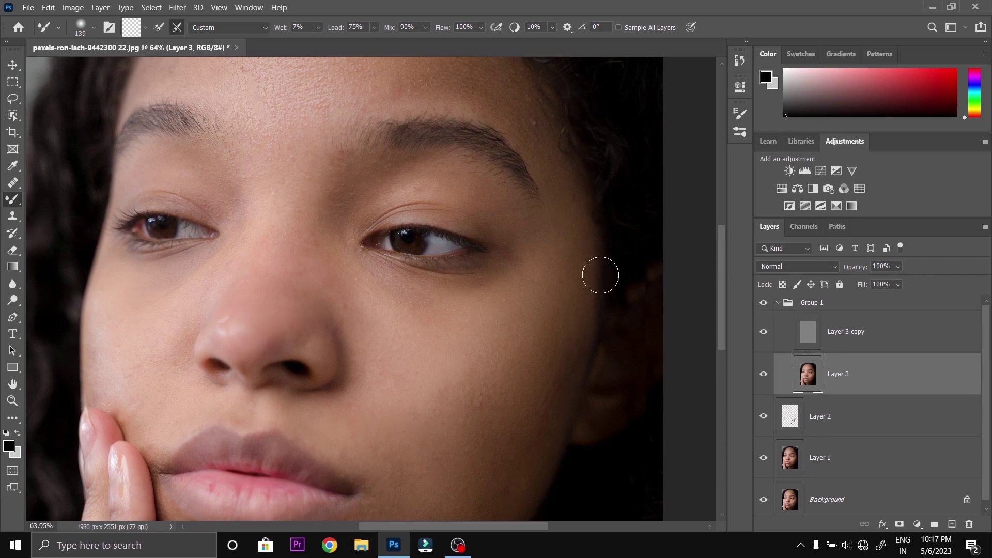
Zoom out to the whole portrait, then select and collapse Group 1.
{"action": "key", "text": "z"}
{"action": "mouse_move", "coordinate": [478, 309]}
{"action": "left_mouse_down"}
{"action": "mouse_move", "coordinate": [436, 316]}
{"action": "mouse_move", "coordinate": [452, 317]}
{"action": "left_mouse_up"}
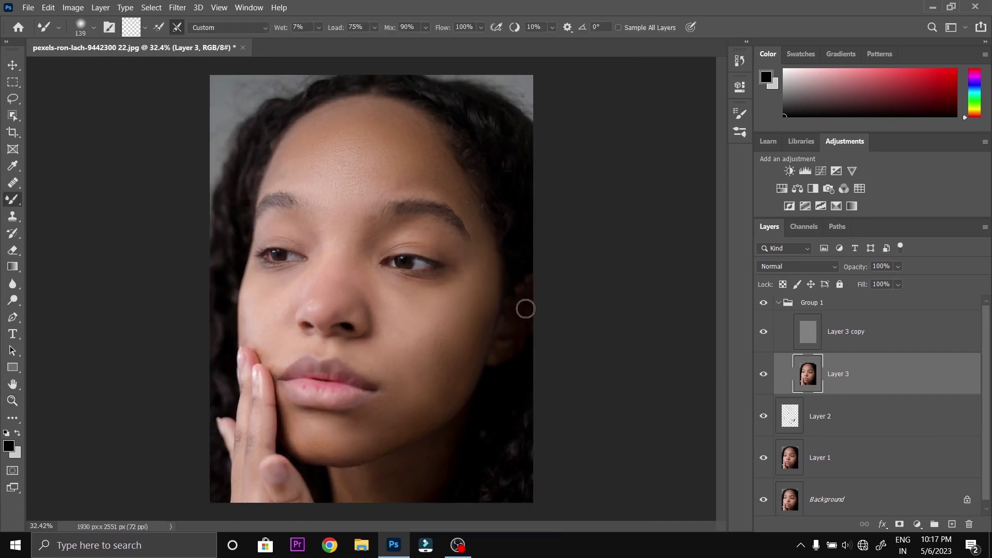
{"action": "left_click", "coordinate": [774, 303]}
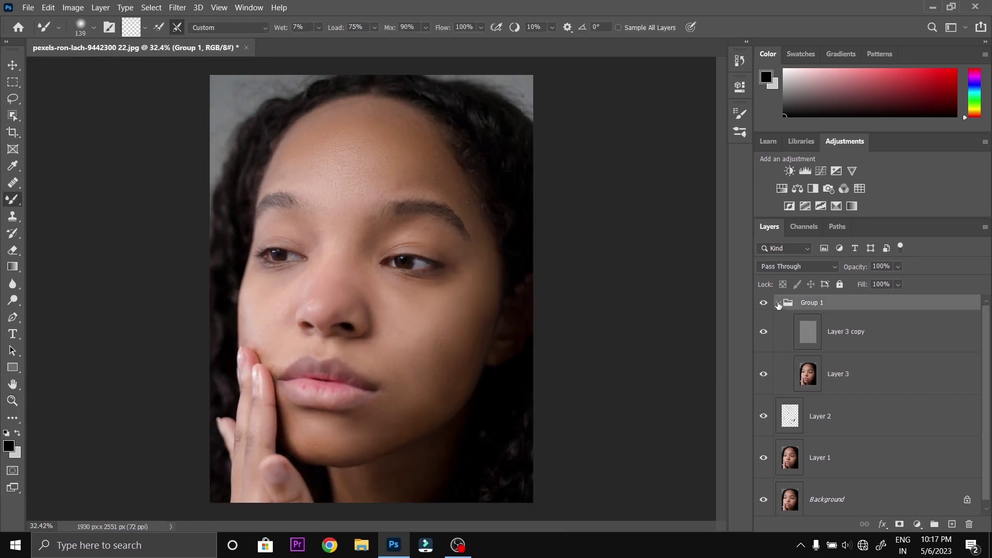
{"action": "left_click", "coordinate": [777, 304]}
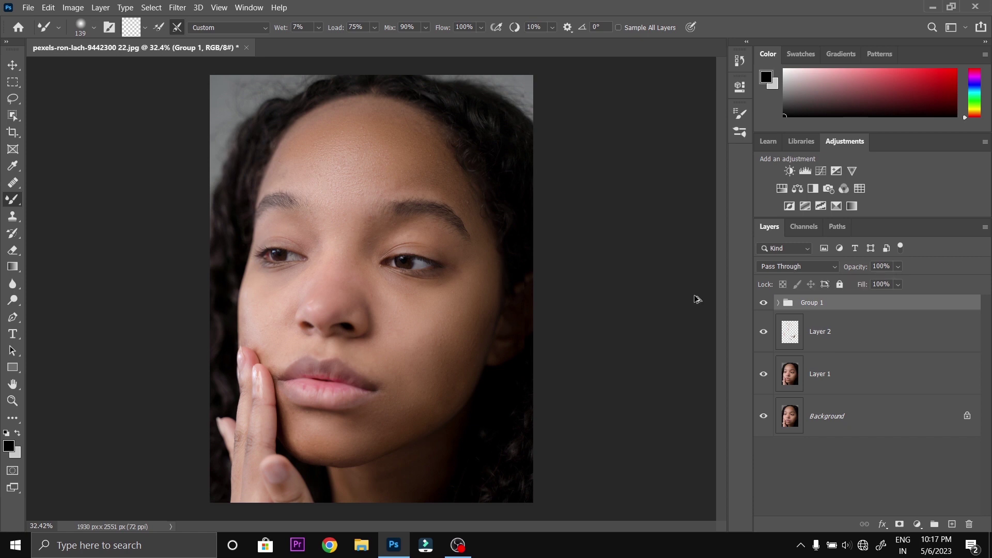
Stamp visible layers into a new Layer 4, set it to Vivid Light, and invert it.
{"action": "key", "text": "ctrl+shift+alt+e"}
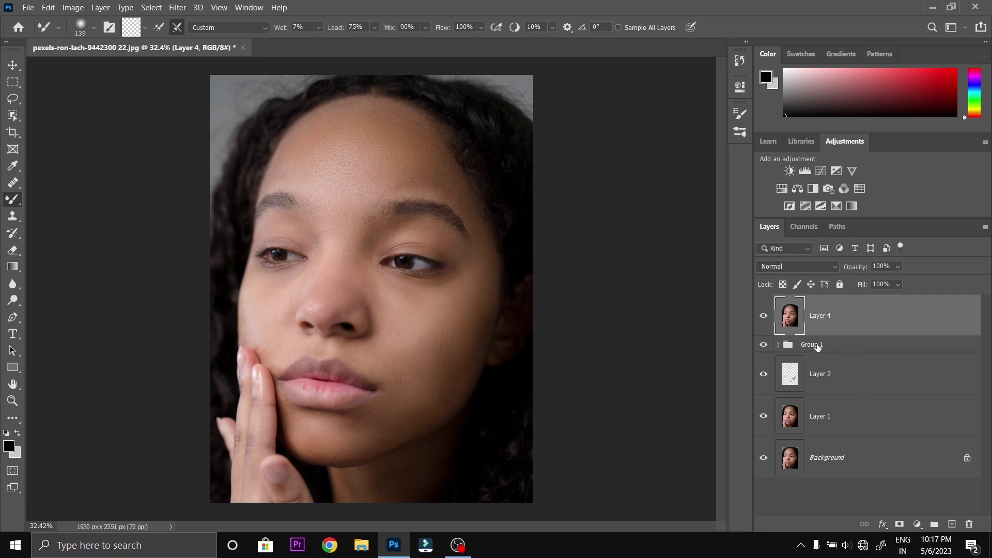
{"action": "left_click", "coordinate": [797, 265]}
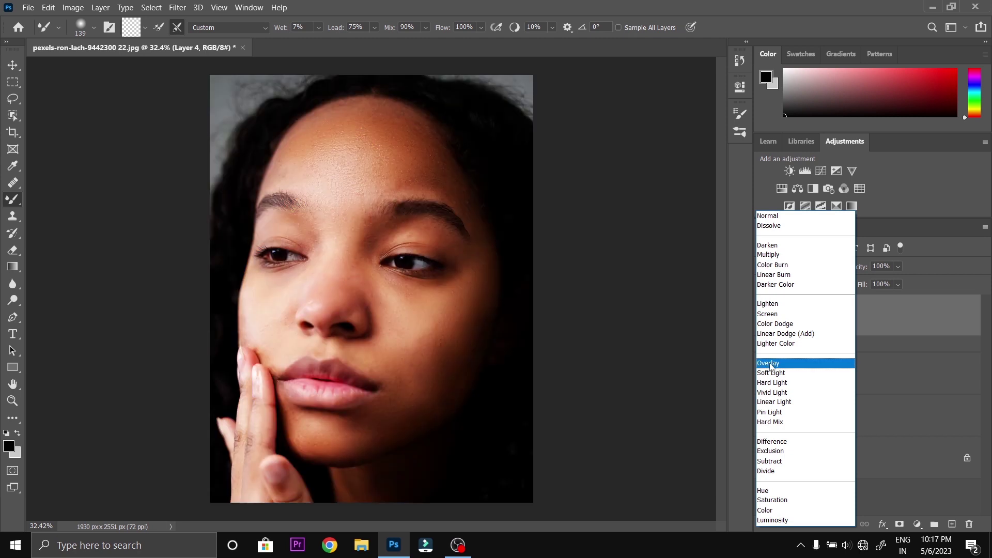
{"action": "left_click", "coordinate": [772, 393]}
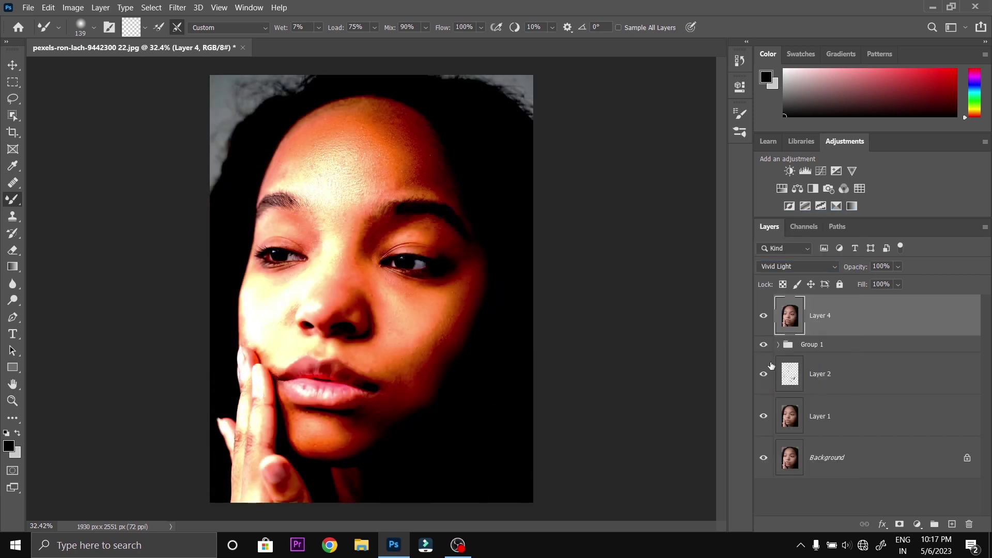
{"action": "key", "text": "ctrl+i"}
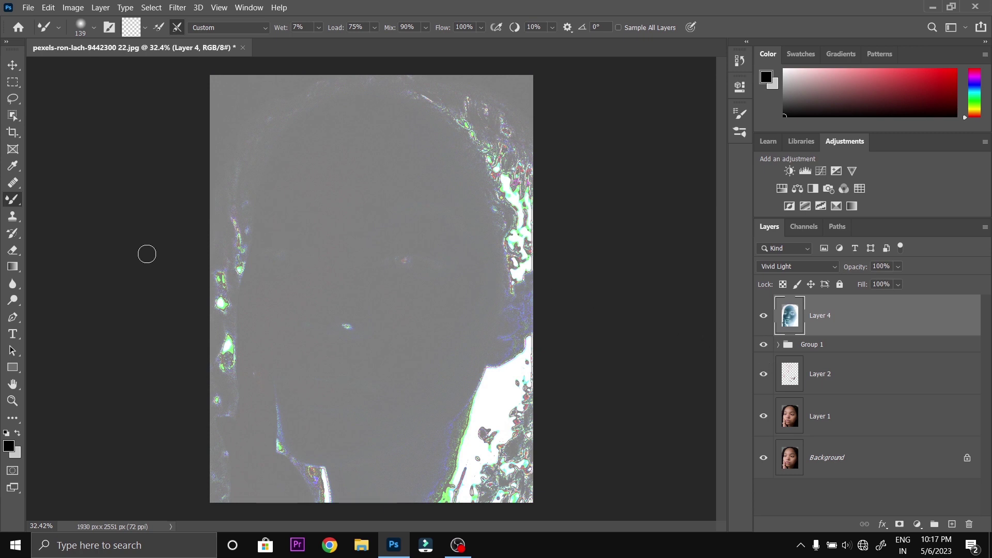
Apply a High Pass filter with an 8.8 pixel radius to Layer 4.
{"action": "left_click", "coordinate": [176, 9]}
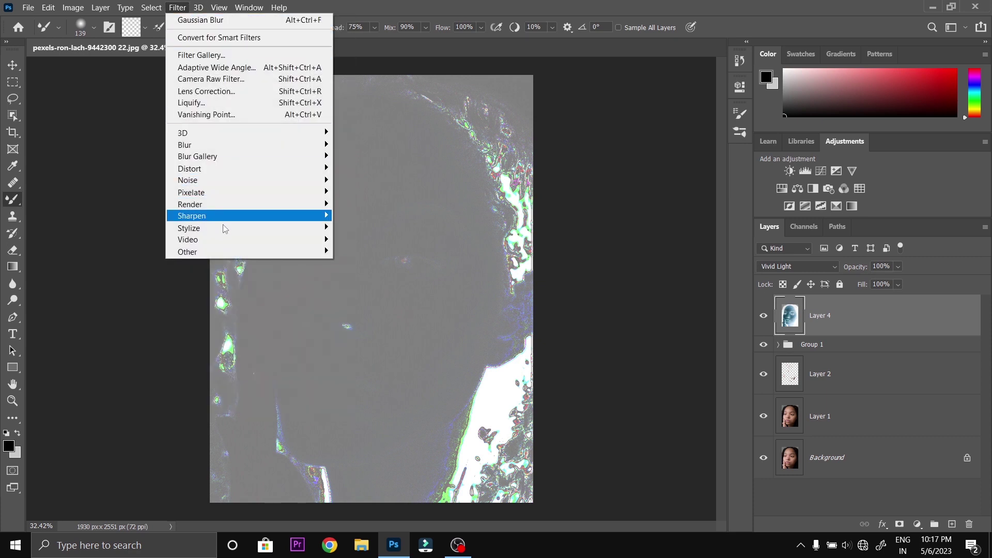
{"action": "mouse_move", "coordinate": [187, 252]}
{"action": "left_click", "coordinate": [360, 264]}
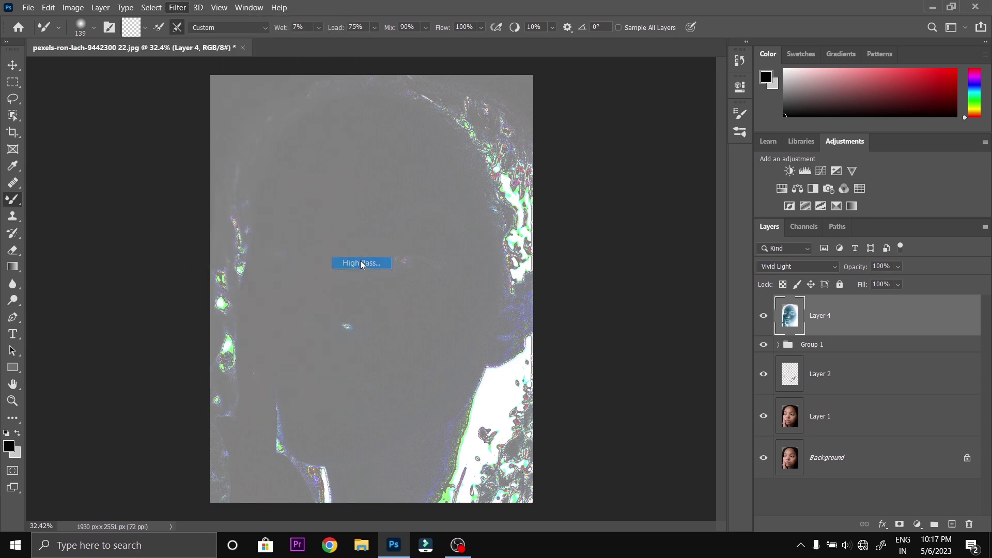
{"action": "left_click_drag", "start_coordinate": [469, 100], "coordinate": [563, 108]}
{"action": "left_click_drag", "start_coordinate": [541, 301], "coordinate": [538, 303]}
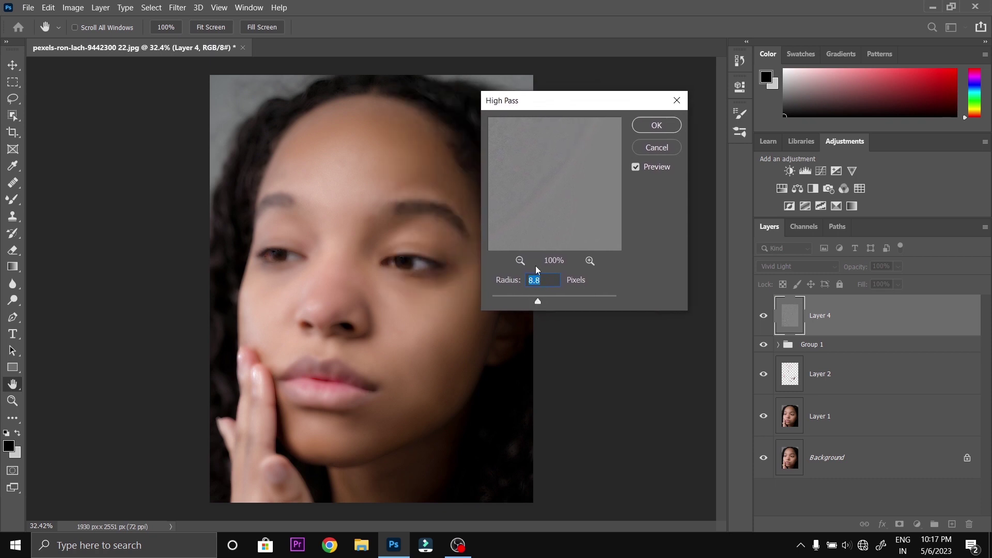
{"action": "left_click", "coordinate": [667, 127]}
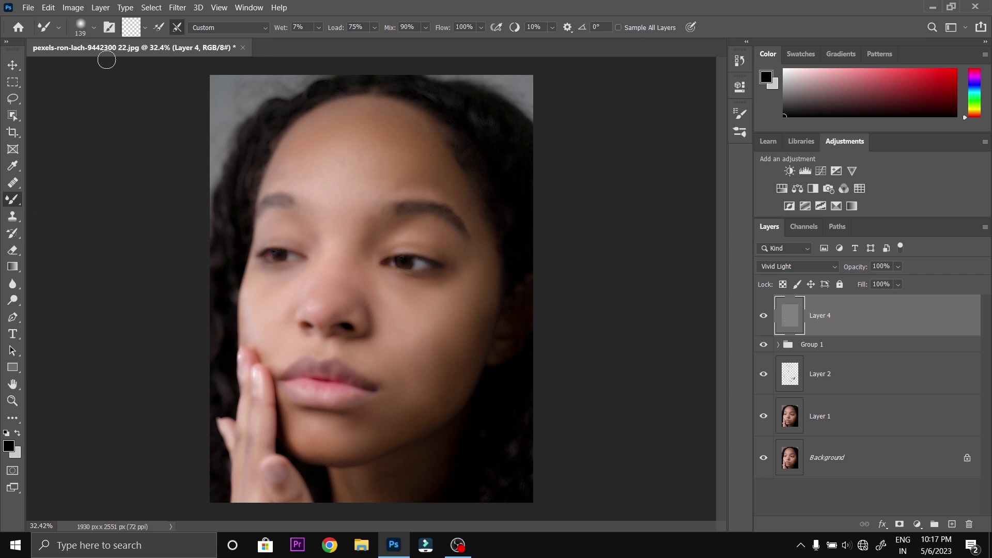
Soften Layer 4 with a 4.7 pixel Gaussian Blur.
{"action": "left_click", "coordinate": [178, 10]}
{"action": "mouse_move", "coordinate": [184, 145]}
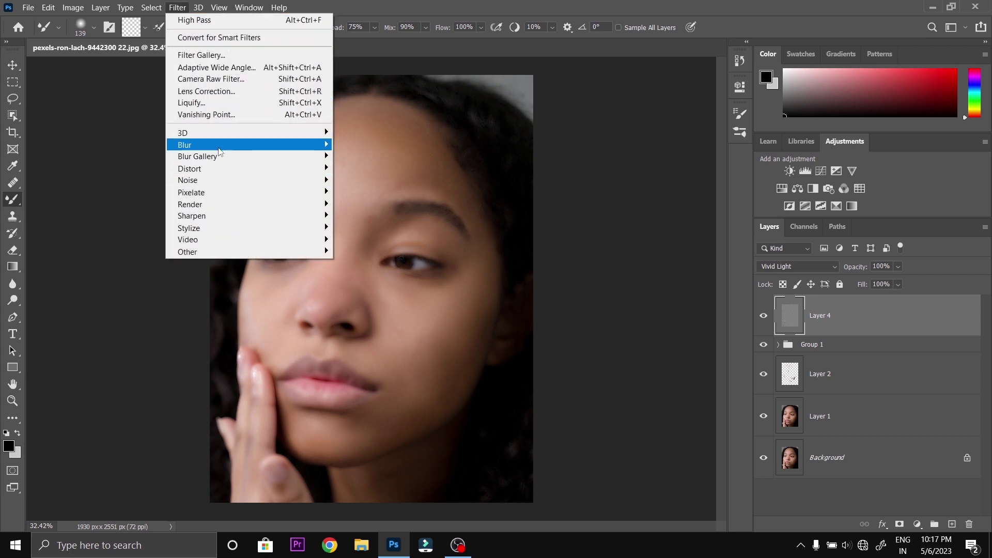
{"action": "left_click", "coordinate": [377, 192]}
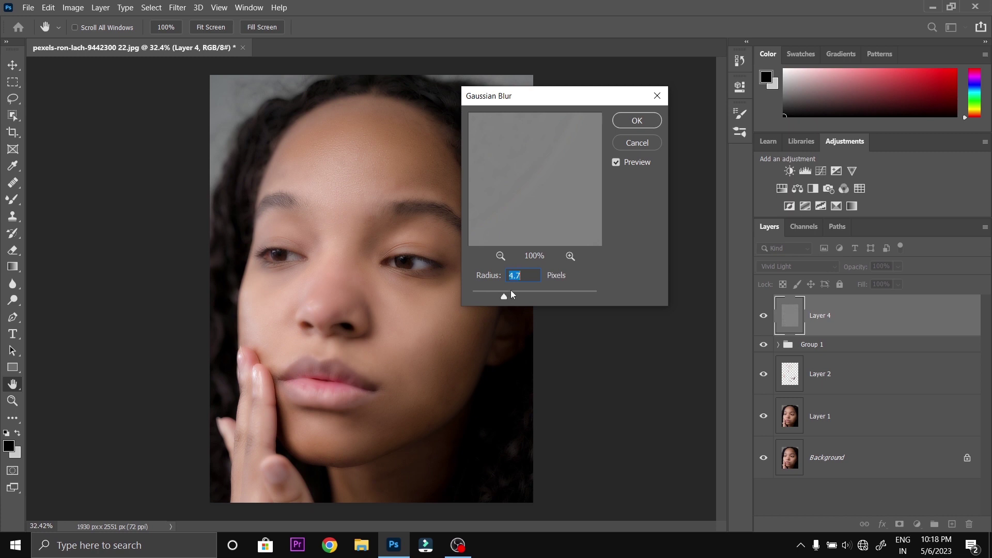
{"action": "left_click", "coordinate": [637, 120]}
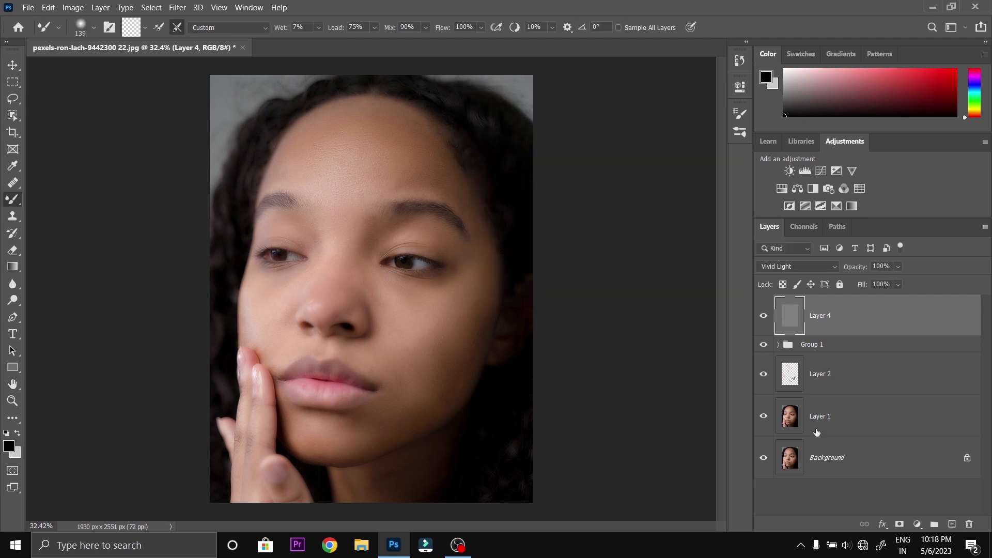
Add a layer mask to Layer 4, invert it to black, and pick a large Brush Tool.
{"action": "left_click", "coordinate": [899, 523]}
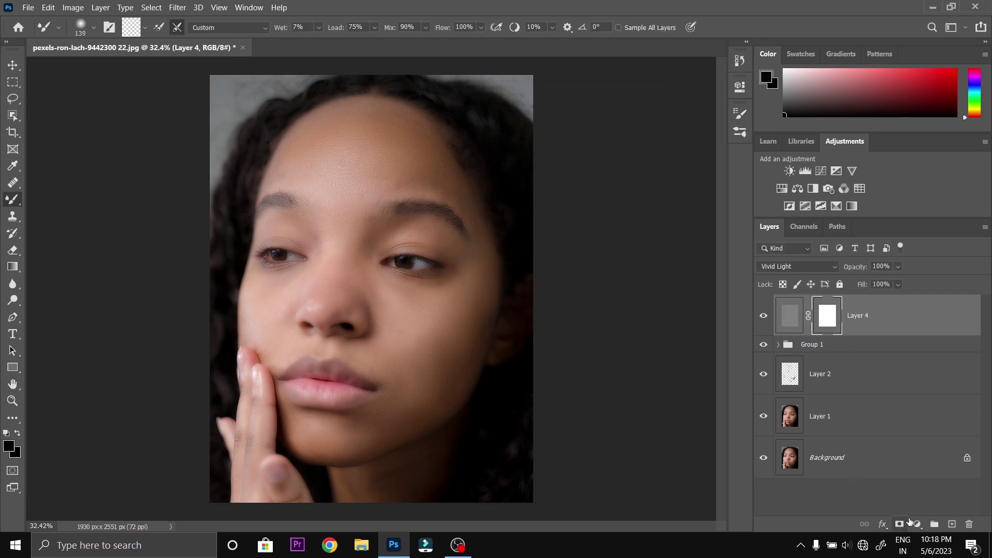
{"action": "key", "text": "ctrl+i"}
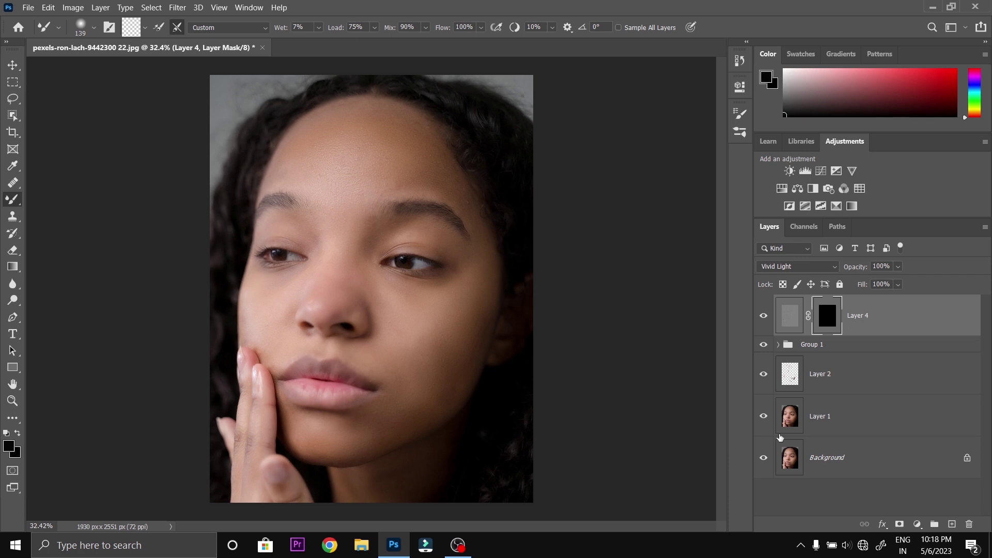
{"action": "right_click", "coordinate": [12, 199]}
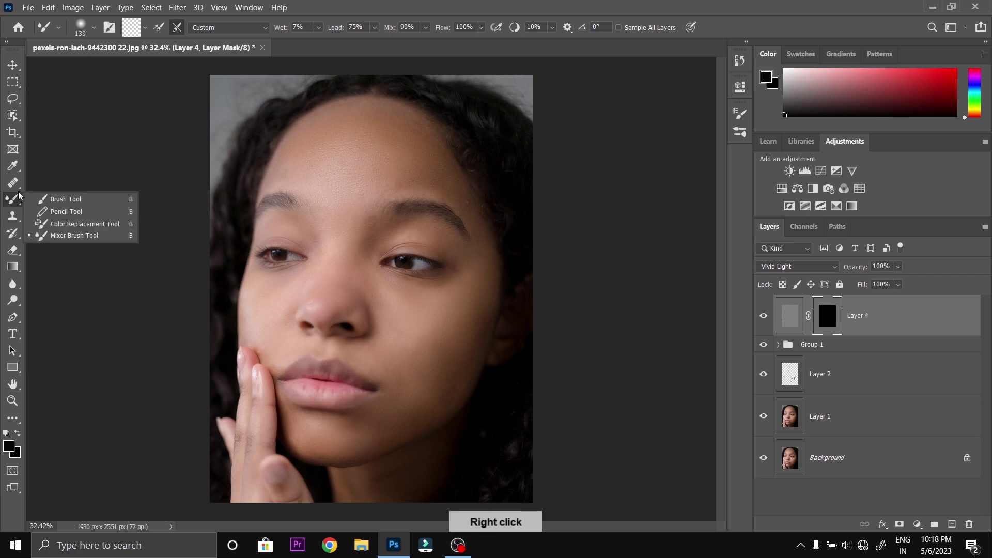
{"action": "left_click", "coordinate": [64, 200]}
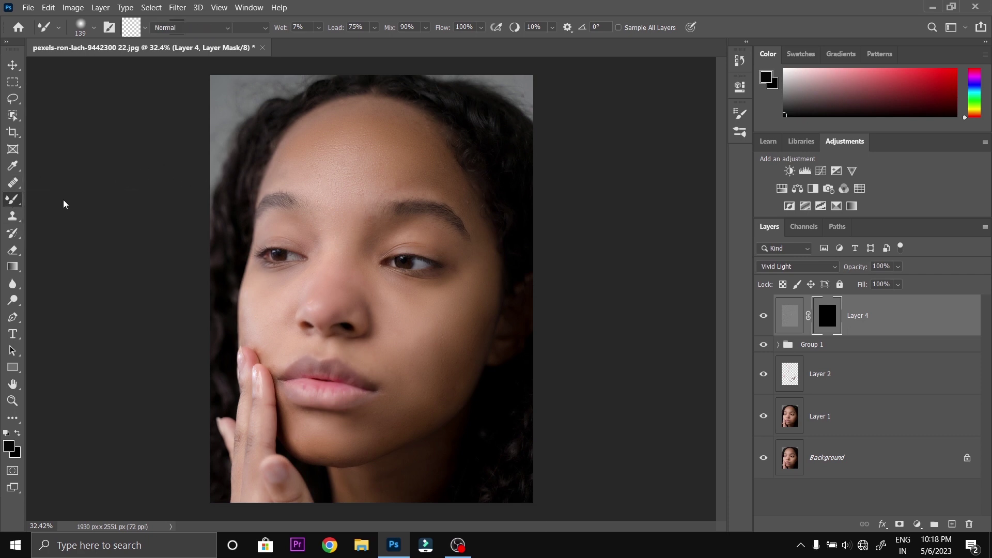
{"action": "right_click", "coordinate": [325, 212], "text": "alt"}
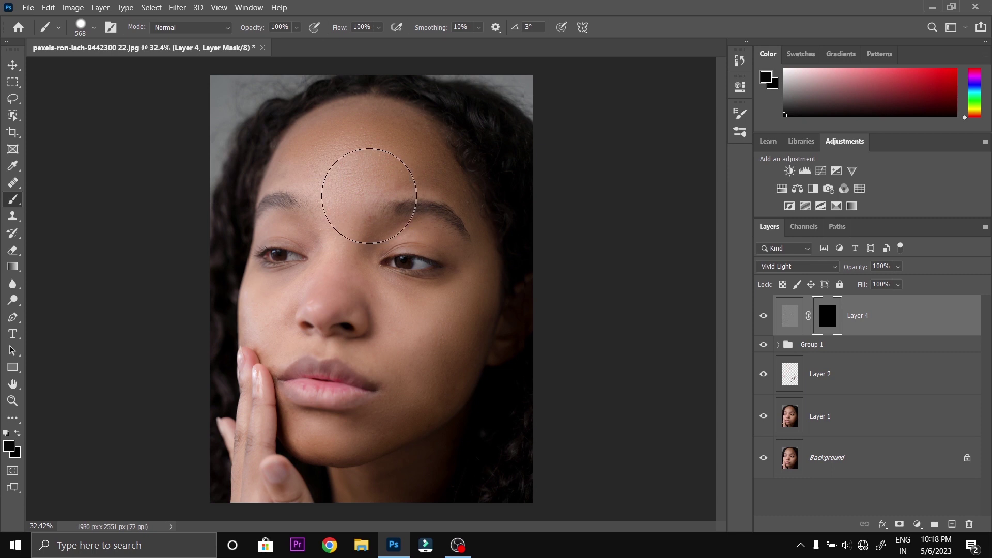
Zoom onto the forehead, resize the brush, and set the foreground colour to white #ffffff.
{"action": "key", "text": "z"}
{"action": "left_click_drag", "start_coordinate": [343, 166], "coordinate": [413, 151]}
{"action": "key", "text": "b"}
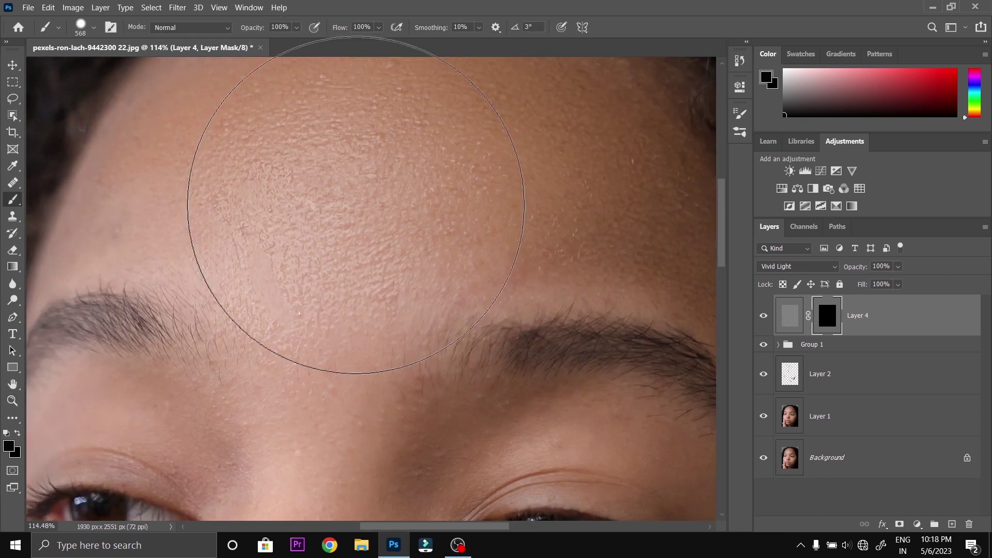
{"action": "right_click", "coordinate": [313, 228], "text": "alt"}
{"action": "key", "text": "z"}
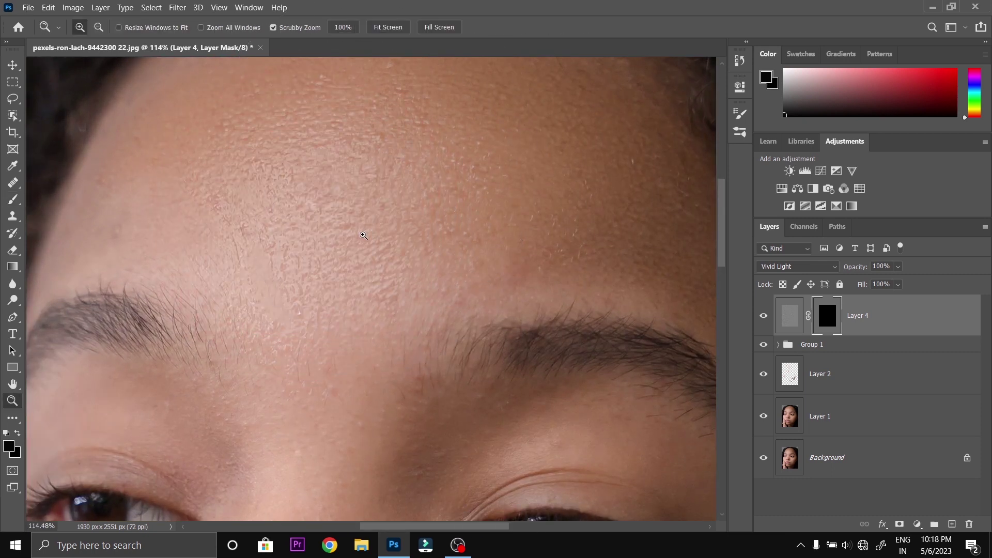
{"action": "left_click_drag", "start_coordinate": [365, 234], "coordinate": [336, 234]}
{"action": "key", "text": "b"}
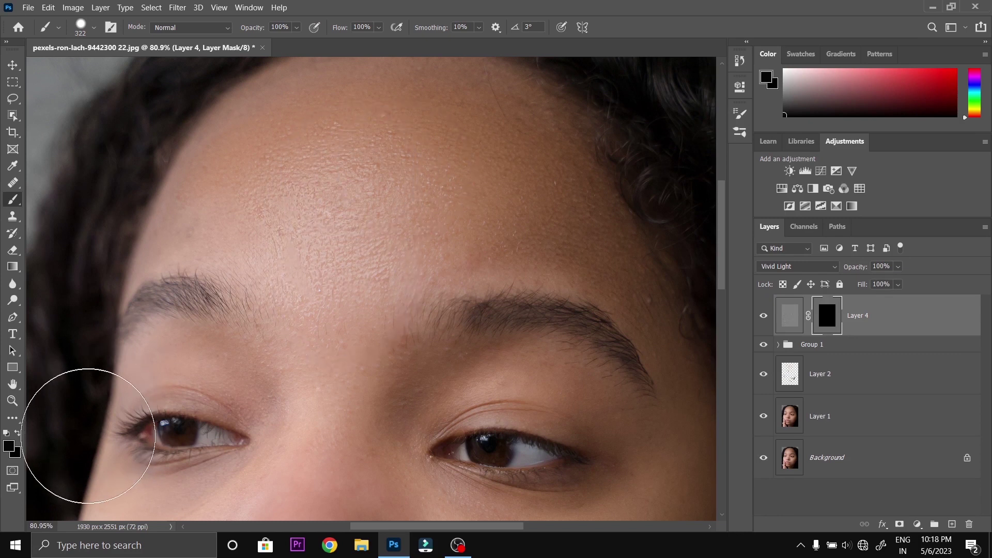
{"action": "left_click", "coordinate": [7, 445]}
{"action": "type", "text": "ffffff"}
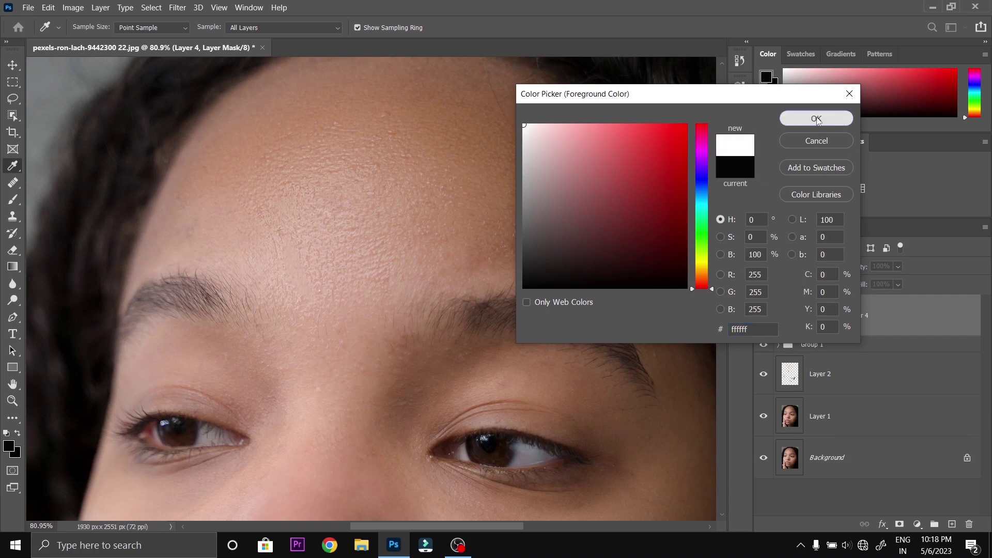
{"action": "left_click", "coordinate": [821, 120]}
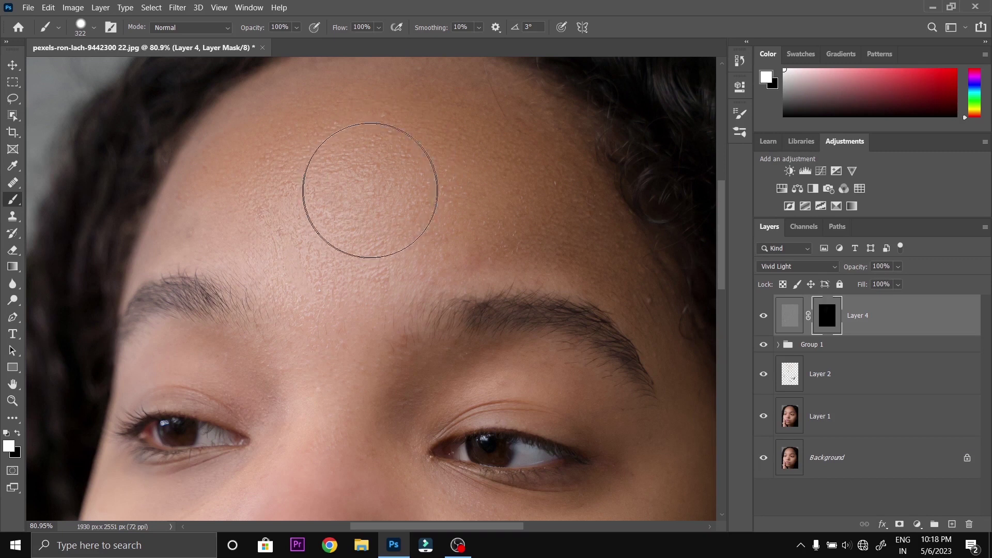
Paint white on the Layer 4 mask over the upper forehead, then shrink the brush.
{"action": "left_click_drag", "start_coordinate": [405, 177], "coordinate": [442, 160]}
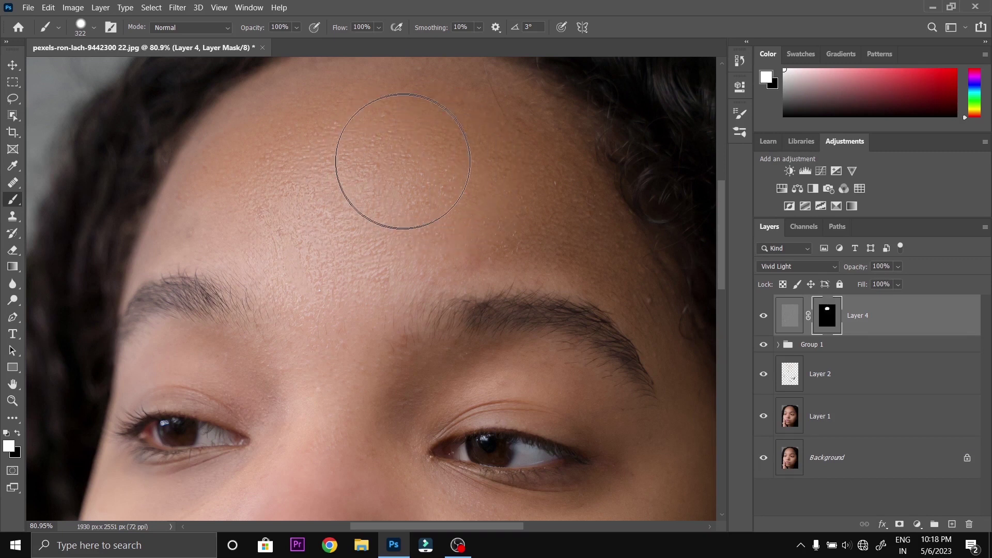
{"action": "scroll", "coordinate": [382, 207], "scroll_direction": "up", "scroll_amount": 3}
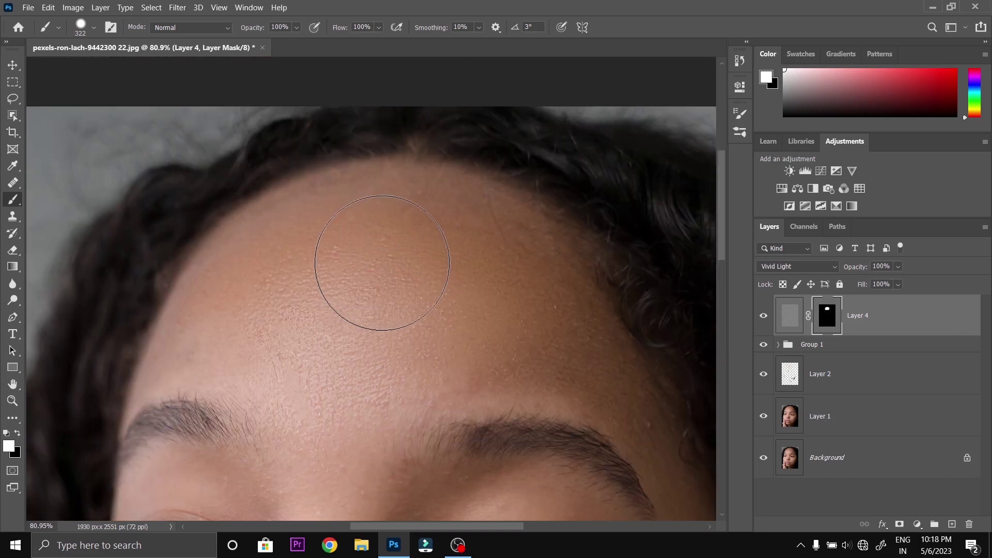
{"action": "scroll", "coordinate": [377, 253], "scroll_direction": "down", "scroll_amount": 3}
{"action": "key", "text": "bracketleft"}
{"action": "key", "text": "bracketleft"}
{"action": "scroll", "coordinate": [589, 380], "scroll_direction": "up", "scroll_amount": 2}
{"action": "scroll", "coordinate": [483, 294], "scroll_direction": "down", "scroll_amount": 3}
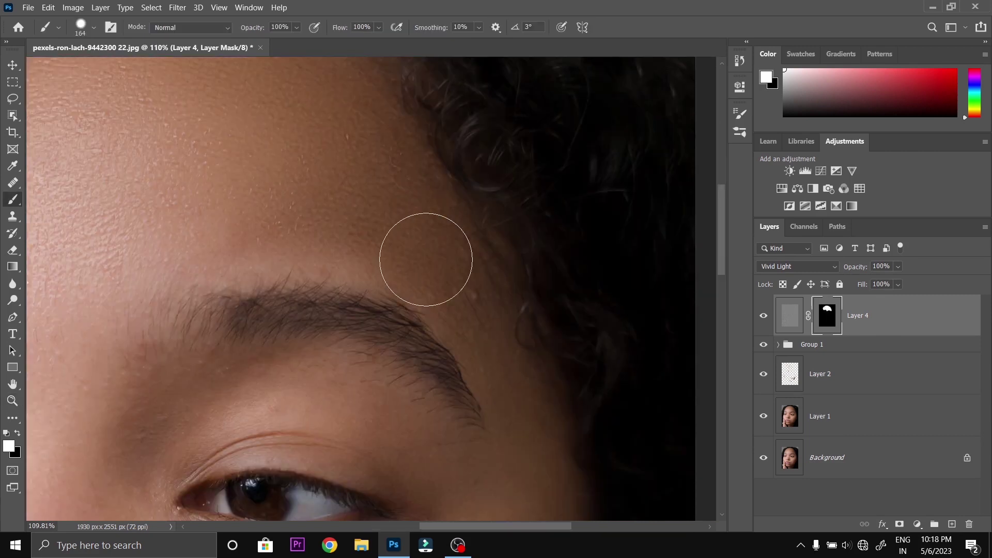
{"action": "scroll", "coordinate": [454, 262], "scroll_direction": "down", "scroll_amount": 3}
{"action": "scroll", "coordinate": [487, 358], "scroll_direction": "left", "scroll_amount": 2}
Resize the brush to about 112 px and paint the mask over the cheeks, nose and chin.
{"action": "right_click", "coordinate": [312, 275]}
{"action": "scroll", "coordinate": [523, 290], "scroll_direction": "down", "scroll_amount": 3}
{"action": "left_click_drag", "start_coordinate": [523, 290], "coordinate": [499, 289]}
{"action": "scroll", "coordinate": [376, 284], "scroll_direction": "left", "scroll_amount": 3}
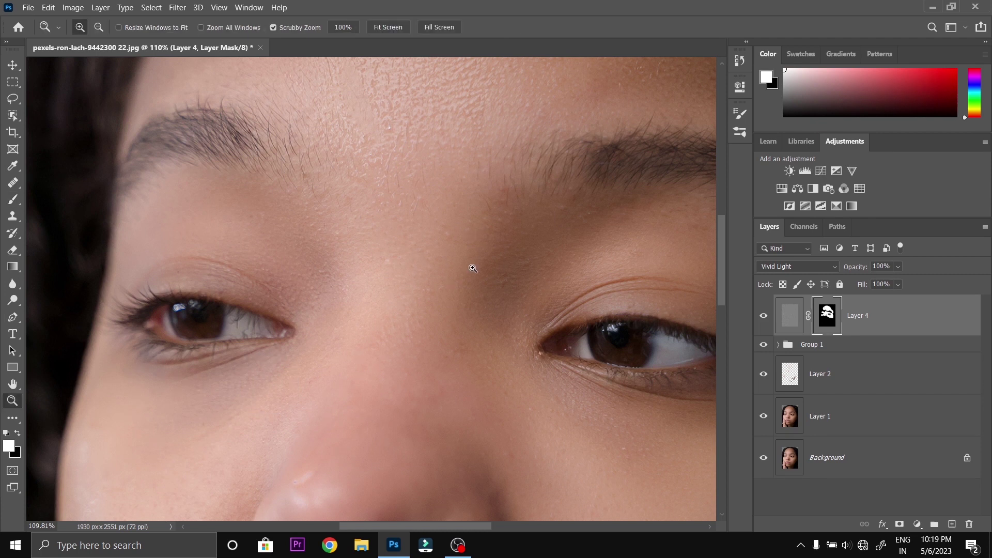
{"action": "scroll", "coordinate": [472, 264], "scroll_direction": "down", "scroll_amount": 2}
{"action": "scroll", "coordinate": [310, 145], "scroll_direction": "down", "scroll_amount": 2}
{"action": "scroll", "coordinate": [439, 193], "scroll_direction": "up", "scroll_amount": 1}
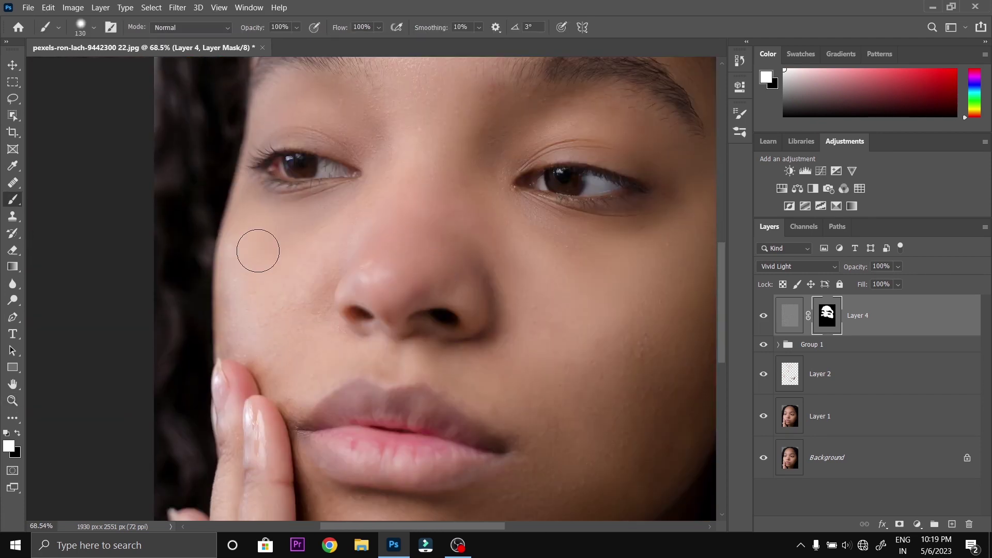
{"action": "scroll", "coordinate": [586, 339], "scroll_direction": "right", "scroll_amount": 2}
{"action": "scroll", "coordinate": [558, 335], "scroll_direction": "down", "scroll_amount": 3}
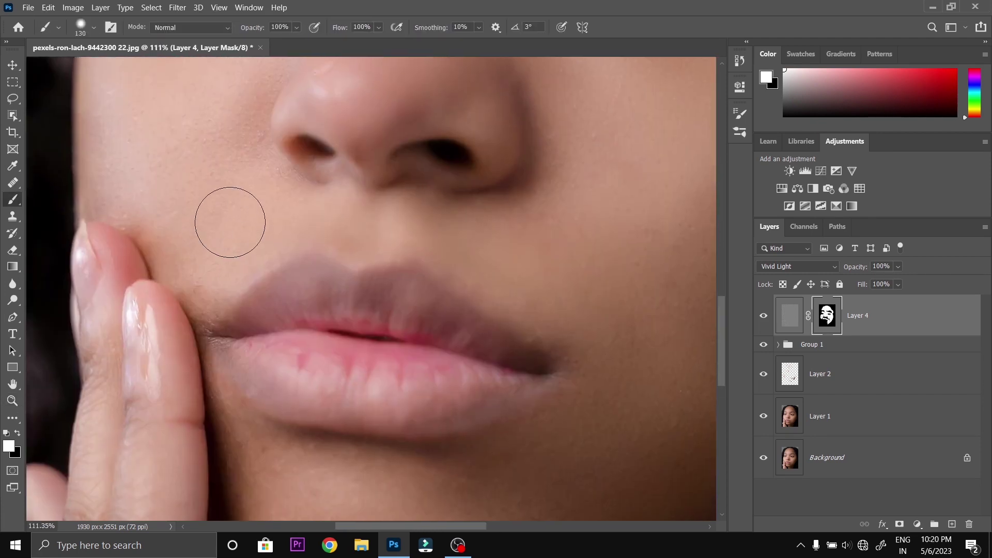
{"action": "scroll", "coordinate": [233, 221], "scroll_direction": "up", "scroll_amount": 4}
{"action": "scroll", "coordinate": [195, 270], "scroll_direction": "down", "scroll_amount": 2}
{"action": "scroll", "coordinate": [517, 393], "scroll_direction": "down", "scroll_amount": 3}
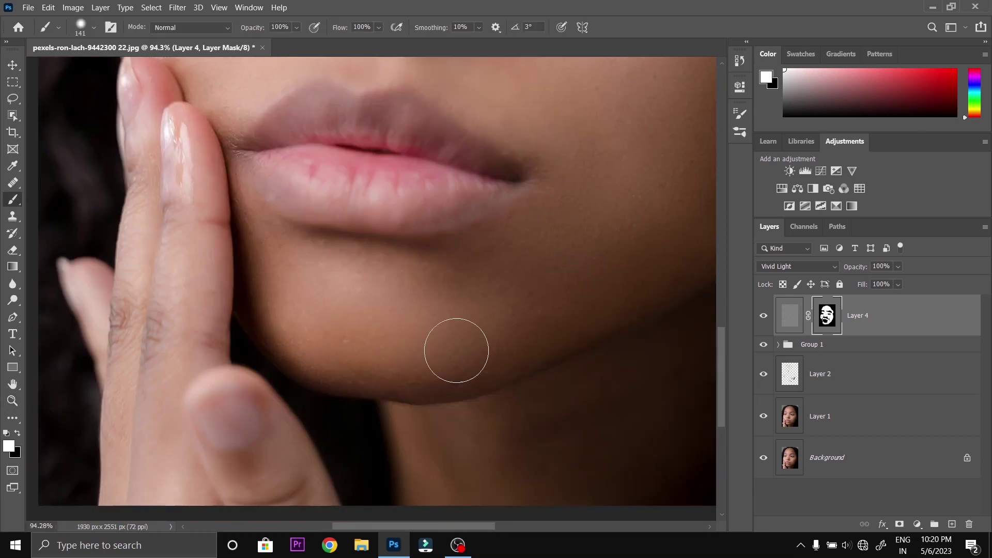
{"action": "scroll", "coordinate": [476, 270], "scroll_direction": "right", "scroll_amount": 3}
{"action": "scroll", "coordinate": [542, 328], "scroll_direction": "up", "scroll_amount": 3}
{"action": "key", "text": "z"}
{"action": "scroll", "coordinate": [419, 303], "scroll_direction": "down", "scroll_amount": 3}
{"action": "scroll", "coordinate": [419, 302], "scroll_direction": "down", "scroll_amount": 1}
{"action": "key", "text": "b"}
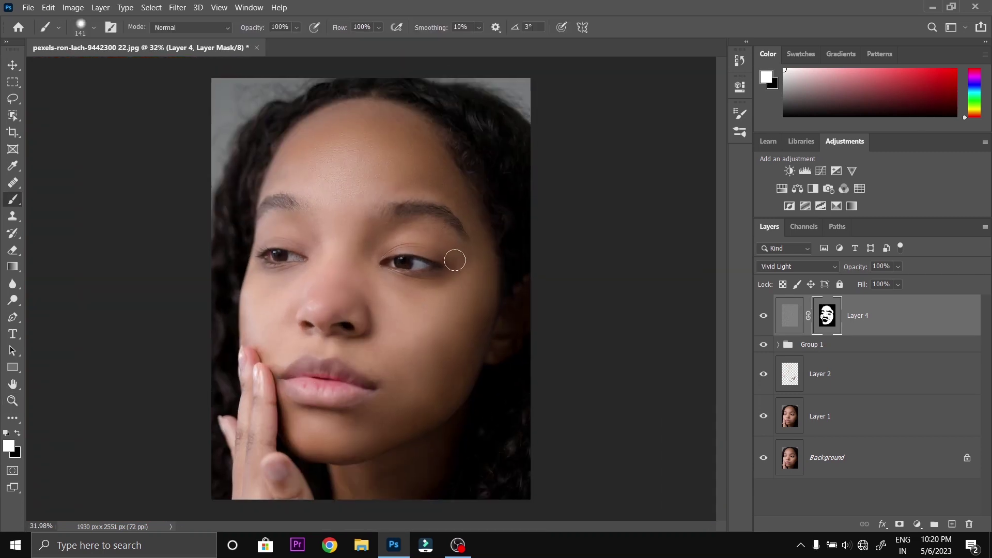
{"action": "left_click", "coordinate": [764, 316]}
{"action": "left_click", "coordinate": [763, 316]}
{"action": "left_click", "coordinate": [763, 458], "text": "alt"}
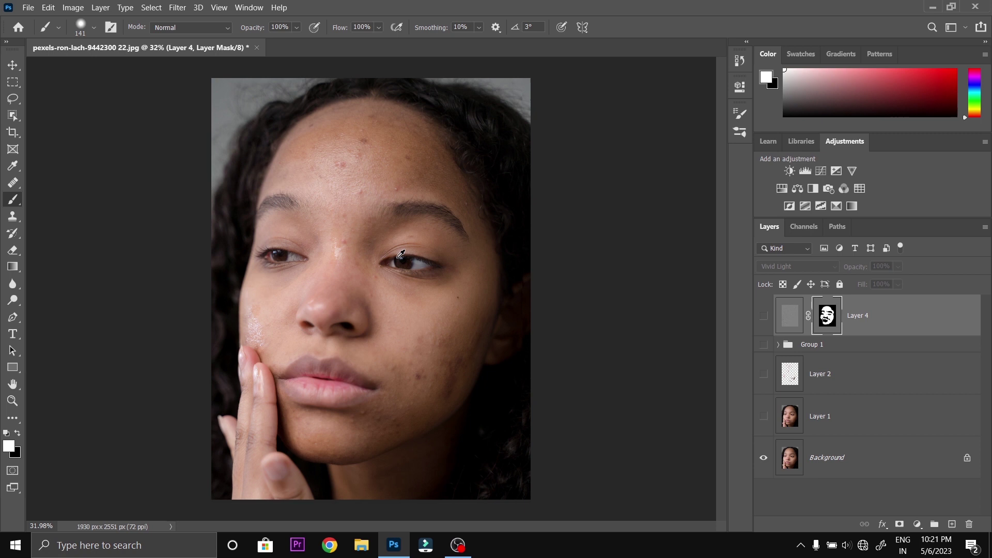
{"action": "left_click", "coordinate": [764, 458], "text": "alt"}
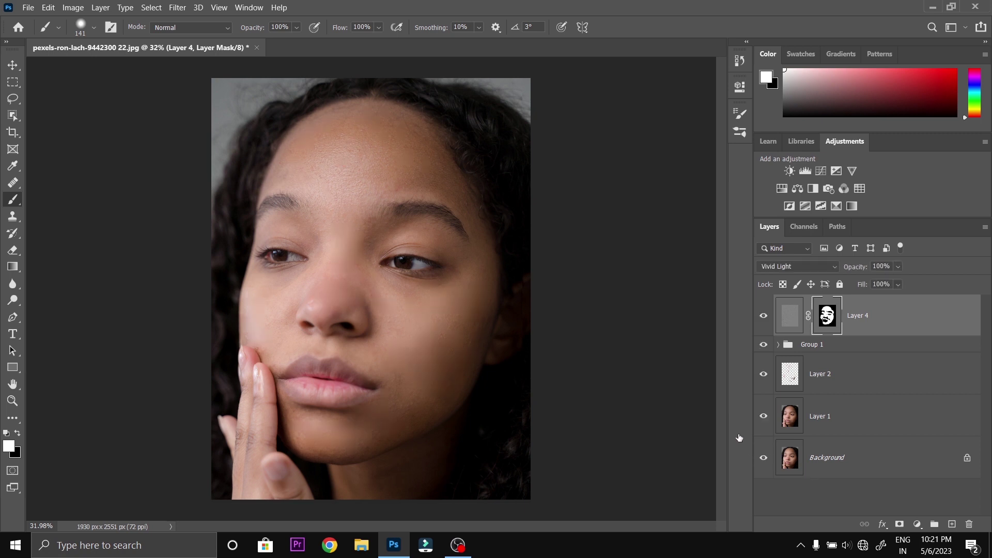